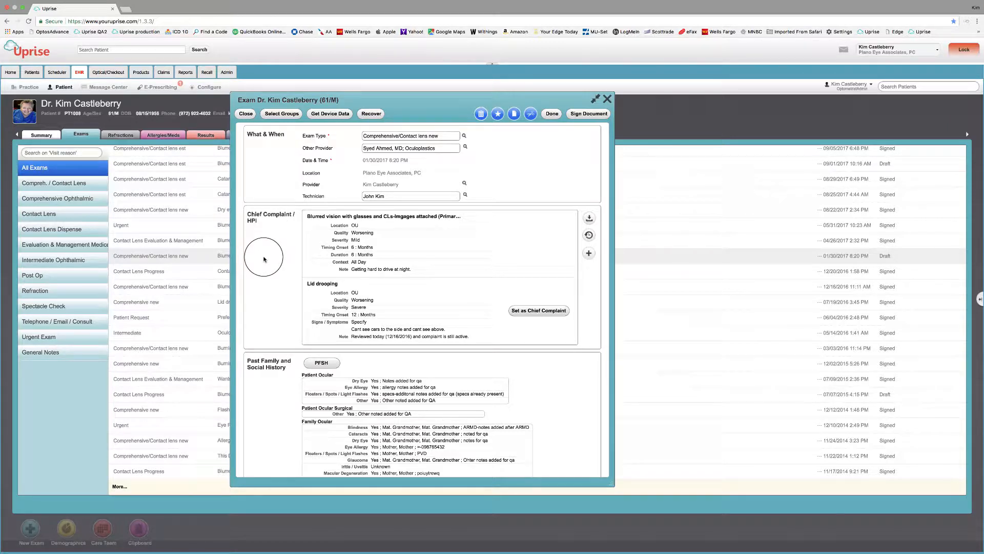
Step: Scroll the exam from Chief Complaint past Medications, Vitals, IOP and Screening Procedures to Other Tests
scroll(397, 348, "down", 5)
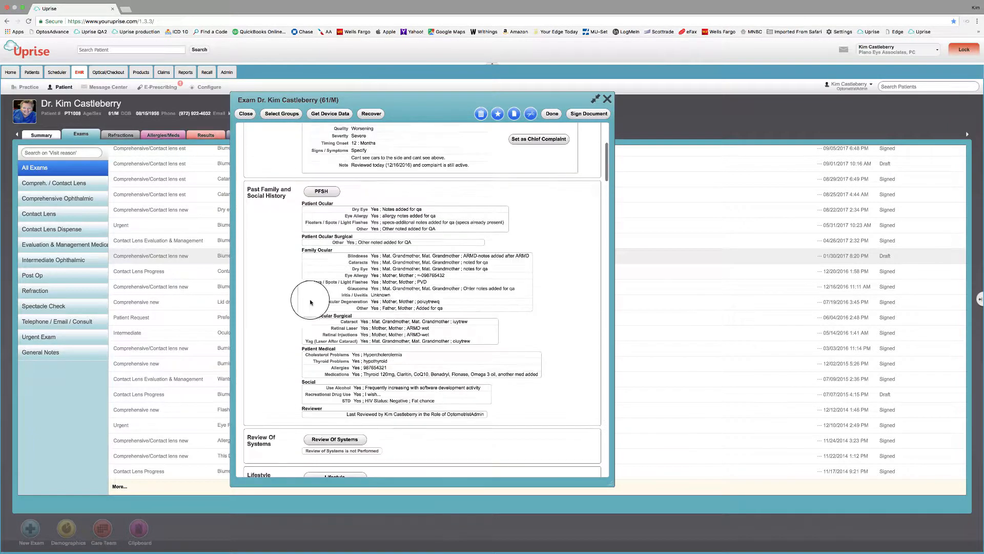
scroll(272, 285, "down", 5)
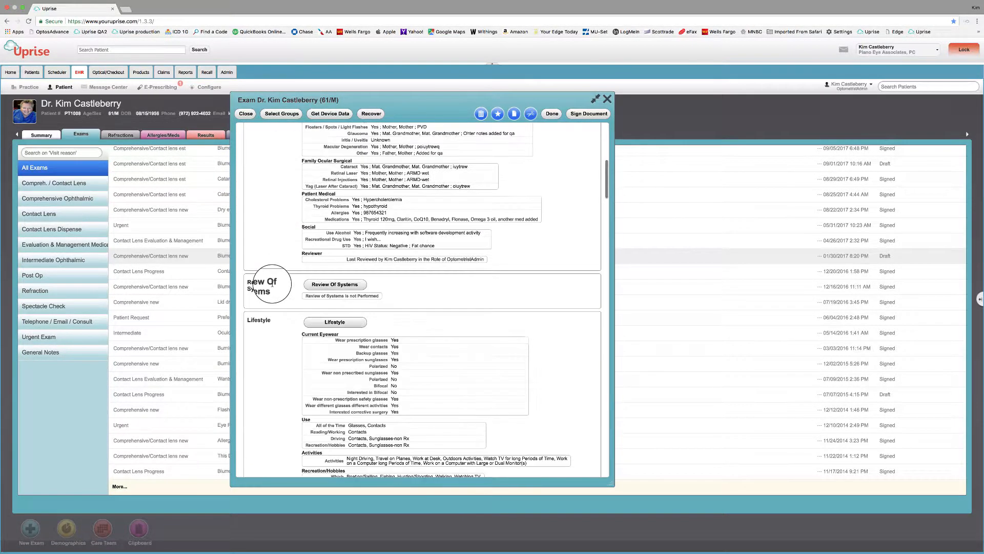
scroll(281, 335, "down", 15)
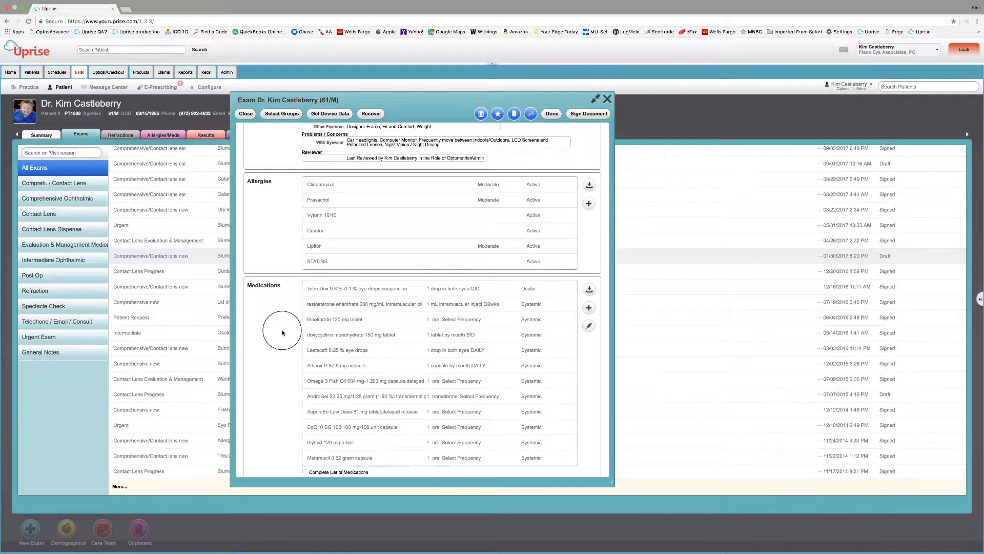
scroll(282, 332, "down", 3)
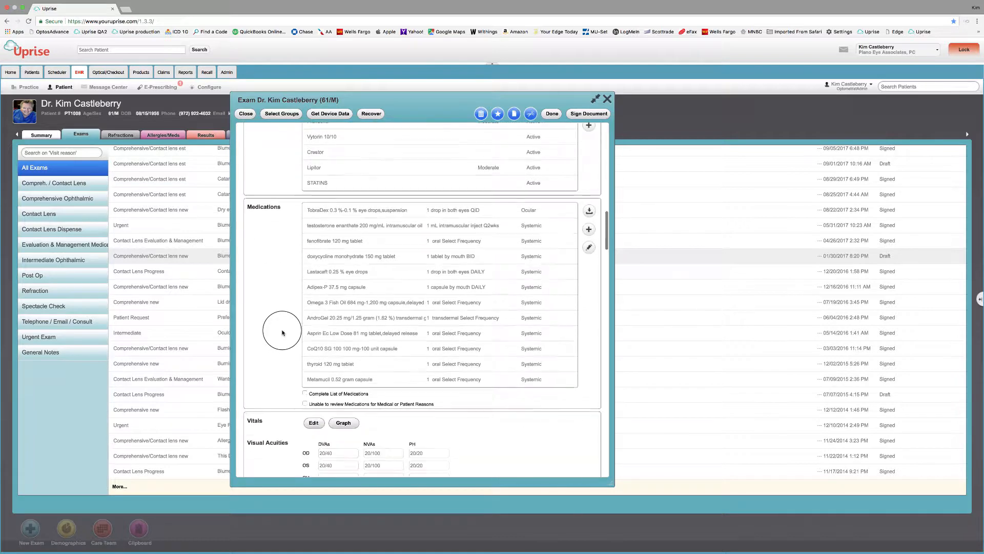
scroll(282, 332, "down", 6)
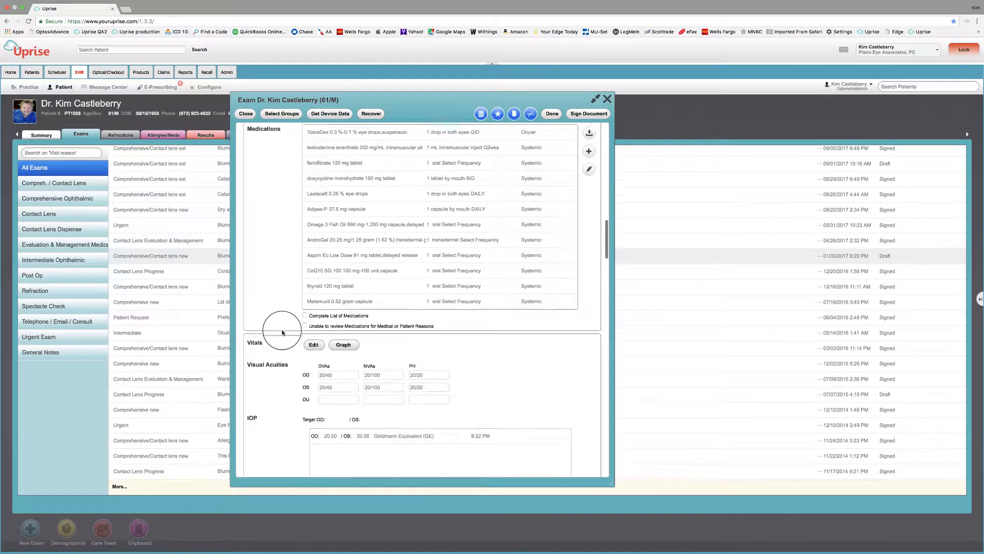
scroll(282, 332, "down", 3)
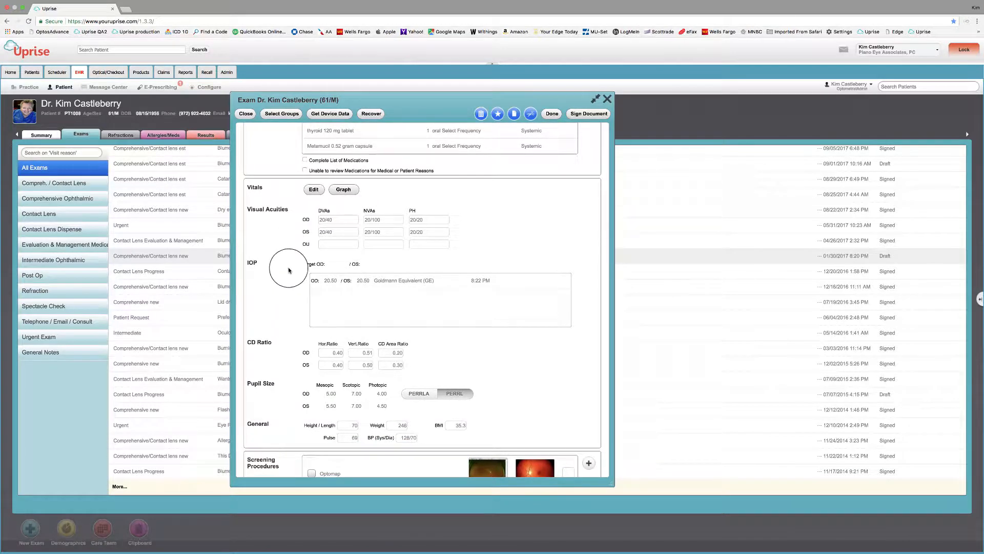
scroll(290, 271, "down", 10)
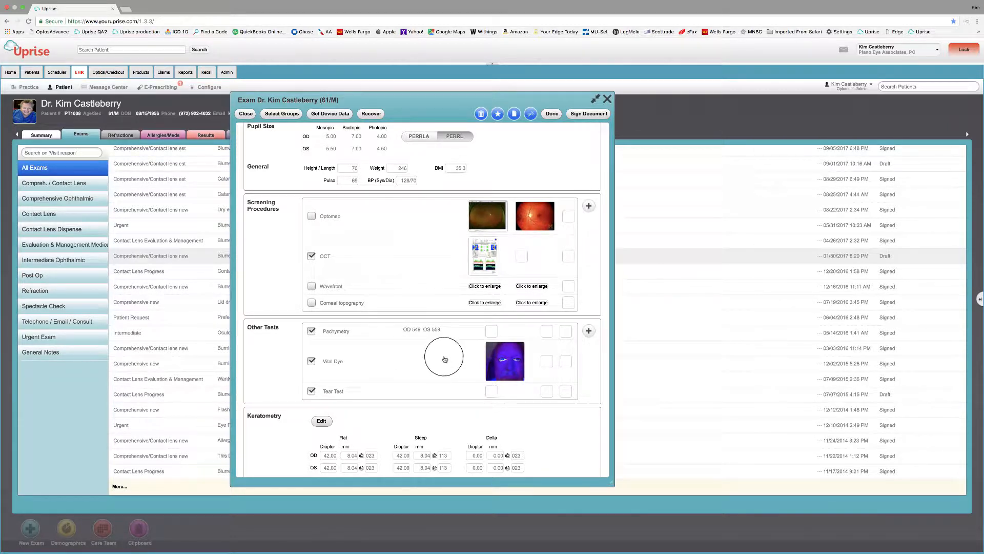
Step: Scroll on through Refraction, Physical Exam, Assessment, Orders, Patient Counseling and Coding, then back to the top
scroll(438, 359, "down", 1)
scroll(438, 358, "down", 8)
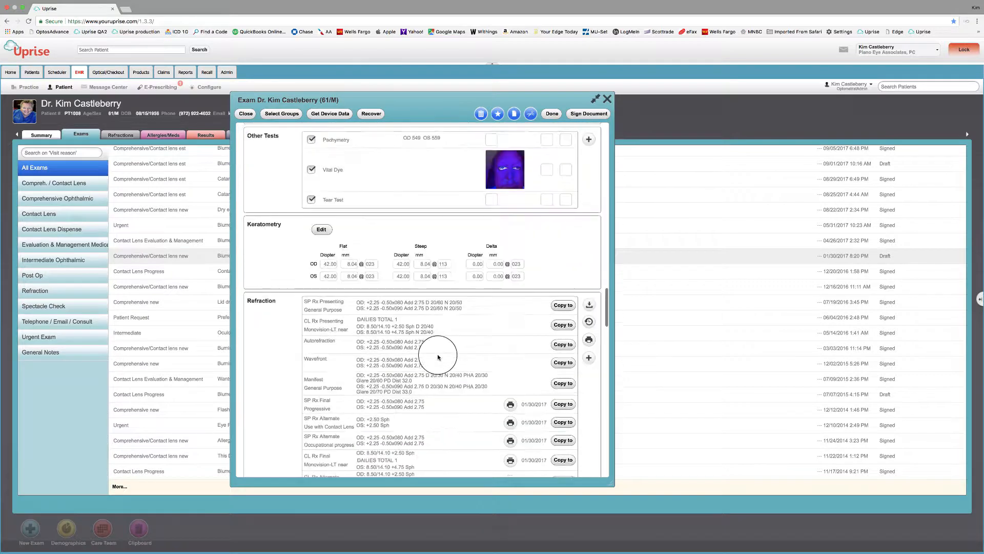
scroll(439, 355, "down", 7)
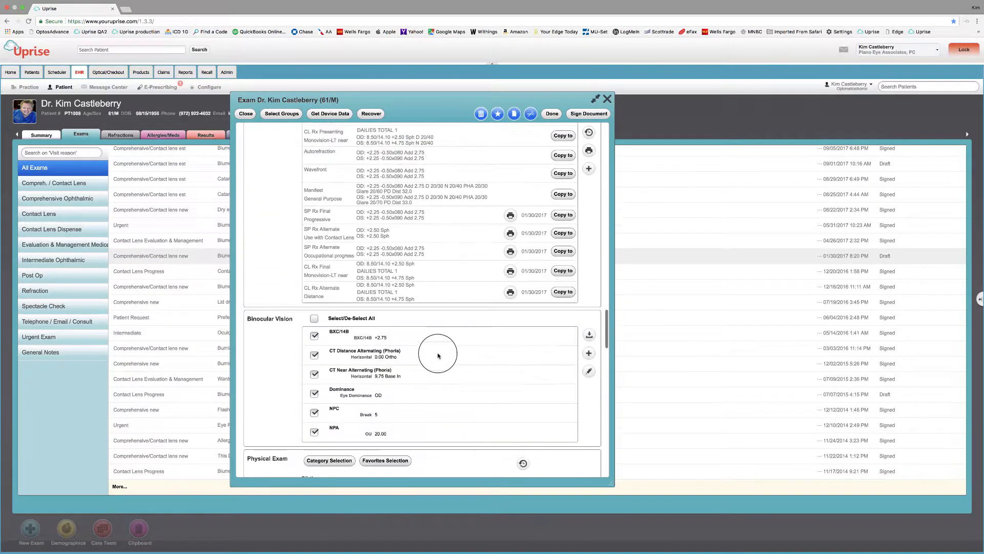
scroll(439, 356, "down", 4)
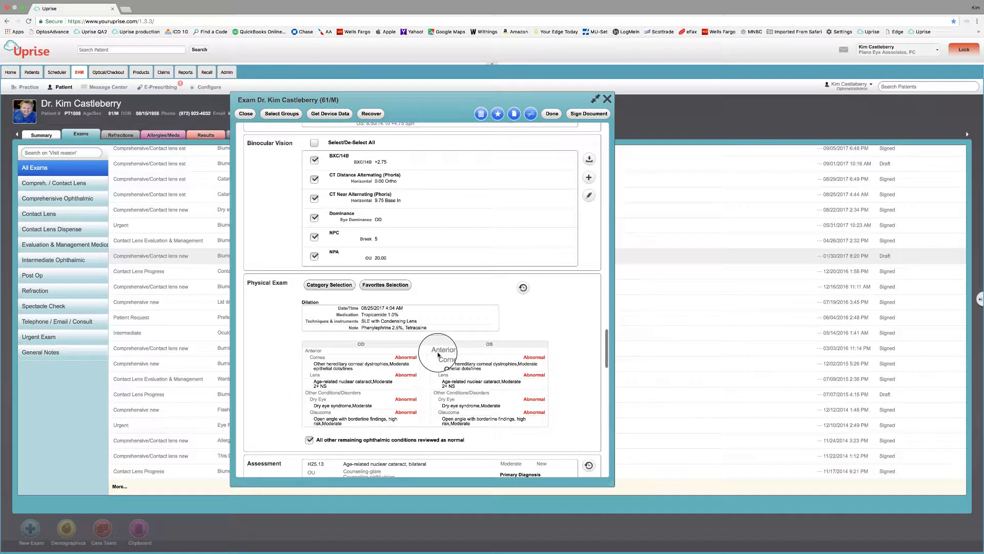
scroll(413, 340, "down", 10)
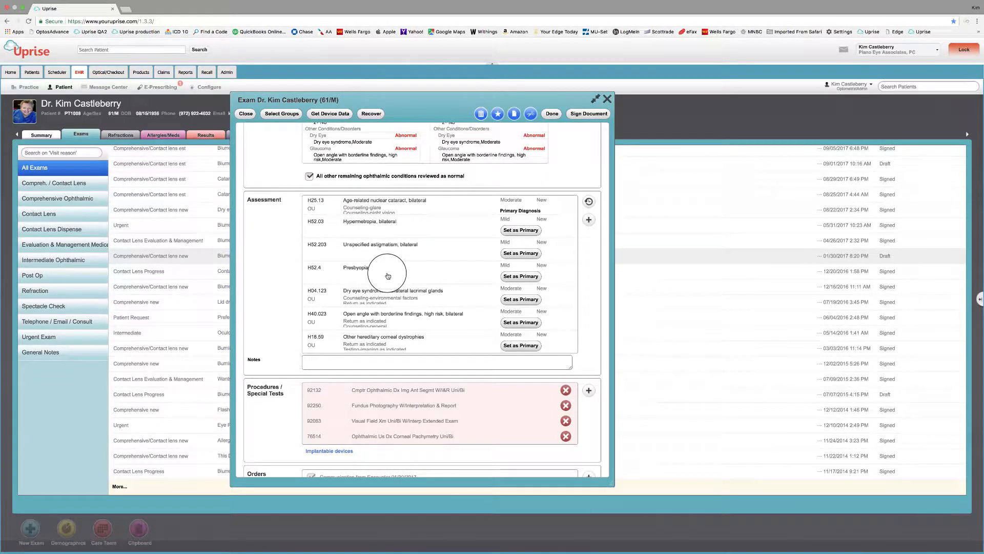
scroll(386, 274, "down", 4)
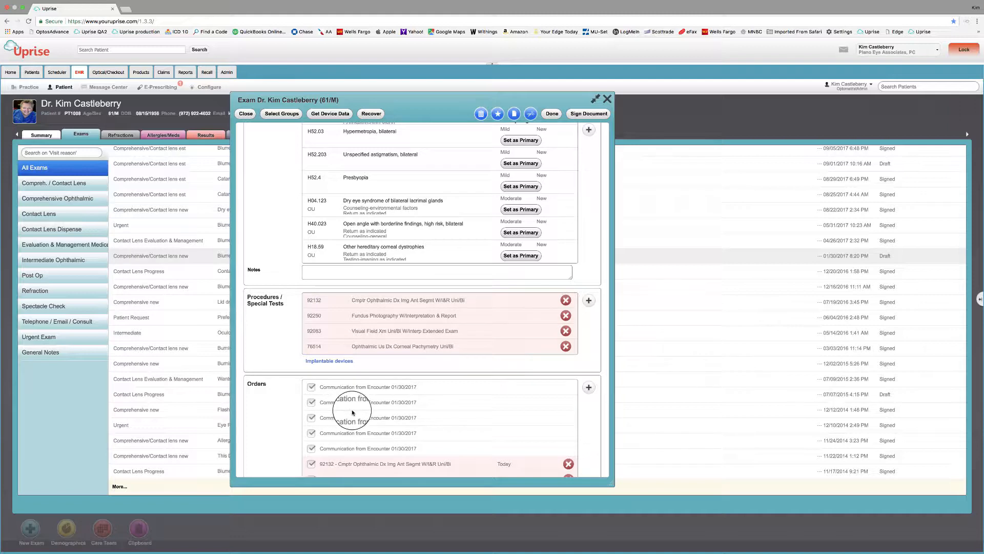
scroll(352, 405, "down", 2)
scroll(353, 410, "down", 8)
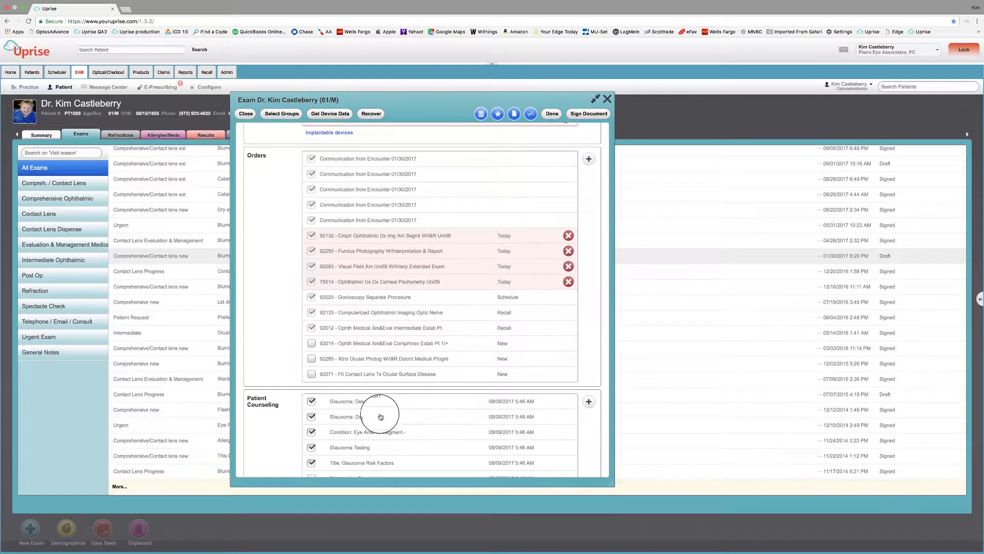
scroll(378, 413, "down", 3)
scroll(380, 414, "down", 8)
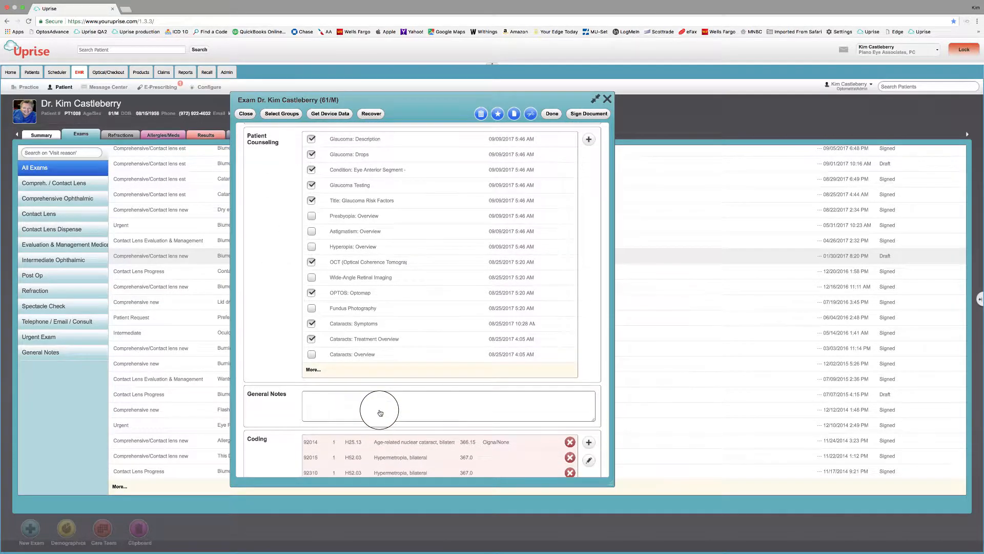
scroll(380, 413, "up", 20)
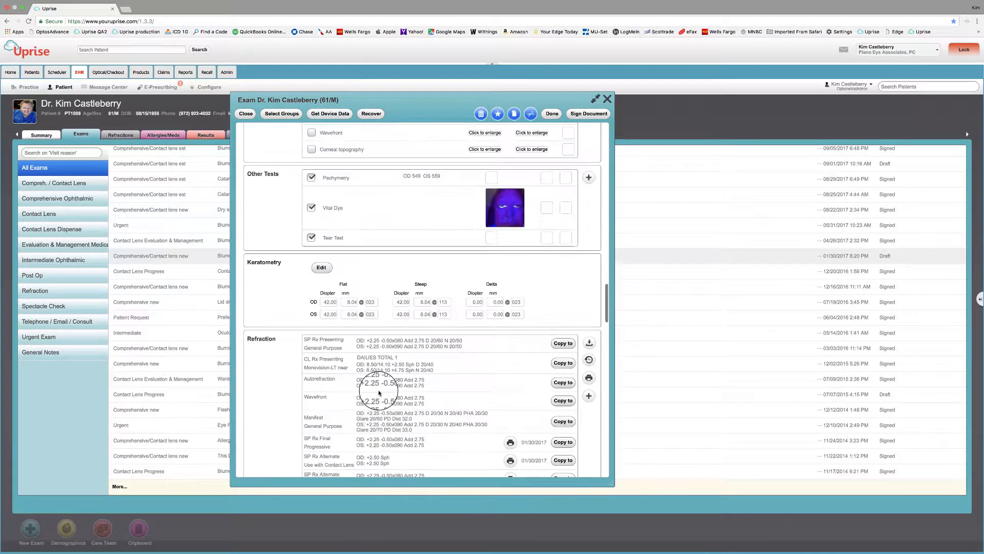
scroll(380, 393, "up", 15)
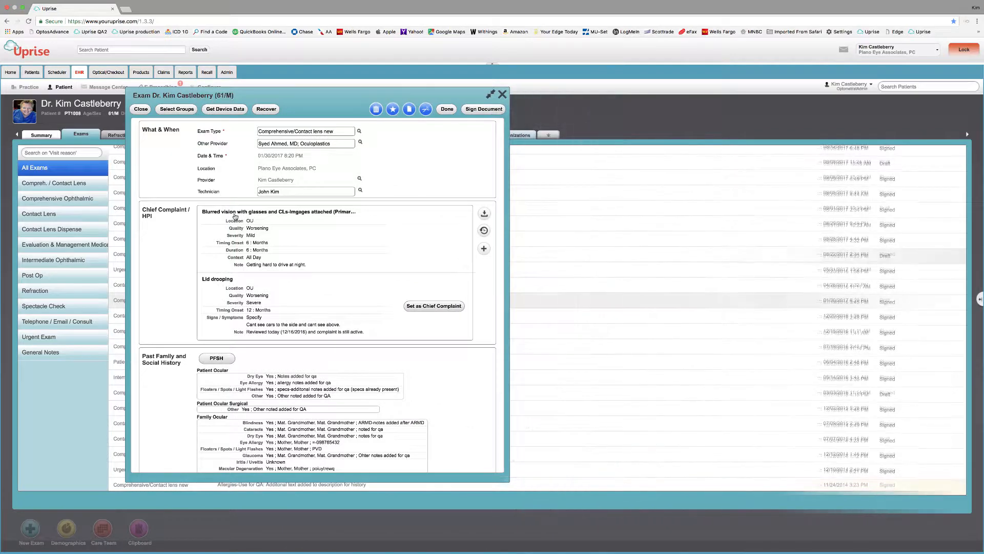
Step: Confirm the exam's section groups in Select Groups, then bring up the empty Device Integration Data
left_click(178, 110)
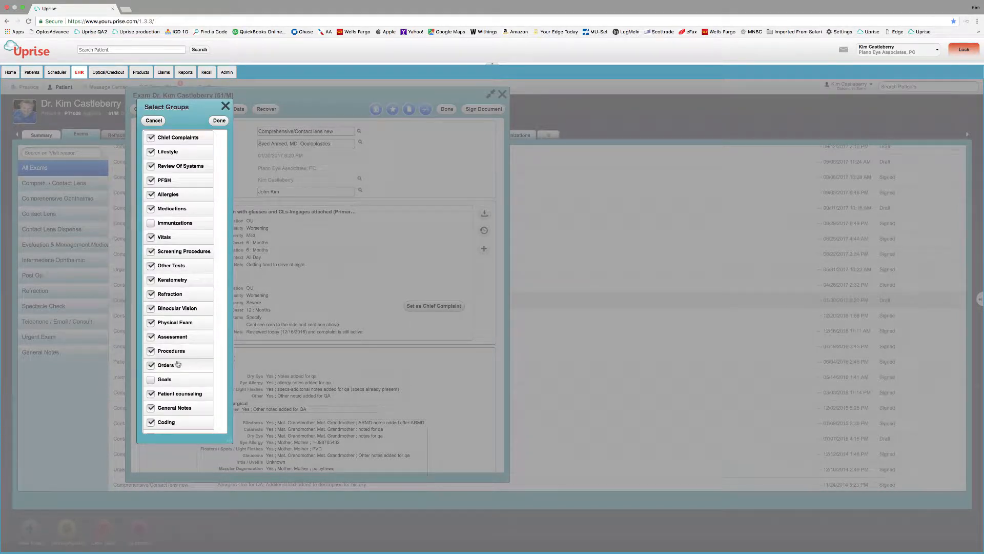
left_click(219, 122)
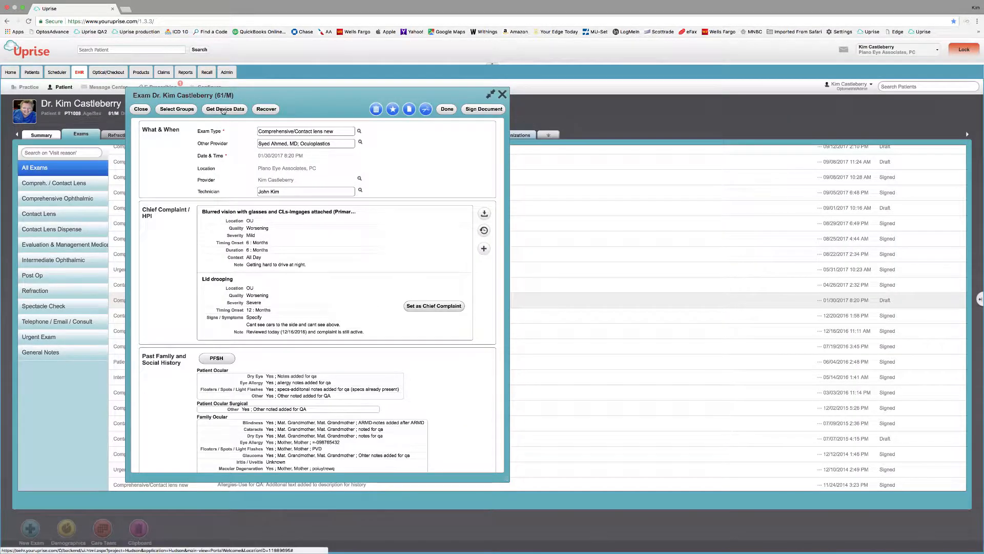
left_click(223, 110)
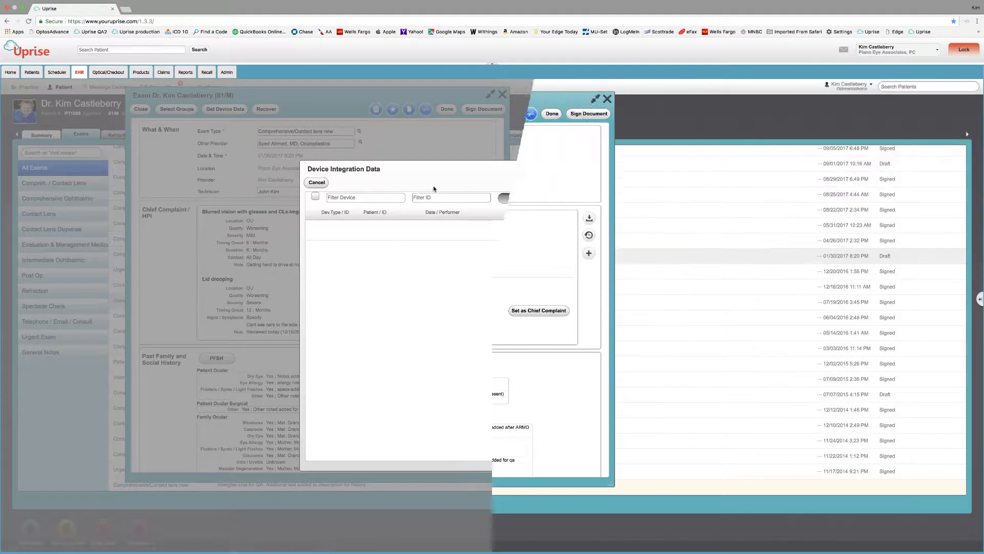
Step: Cancel the empty Device Integration Data dialog to return to the exam
left_click(482, 122)
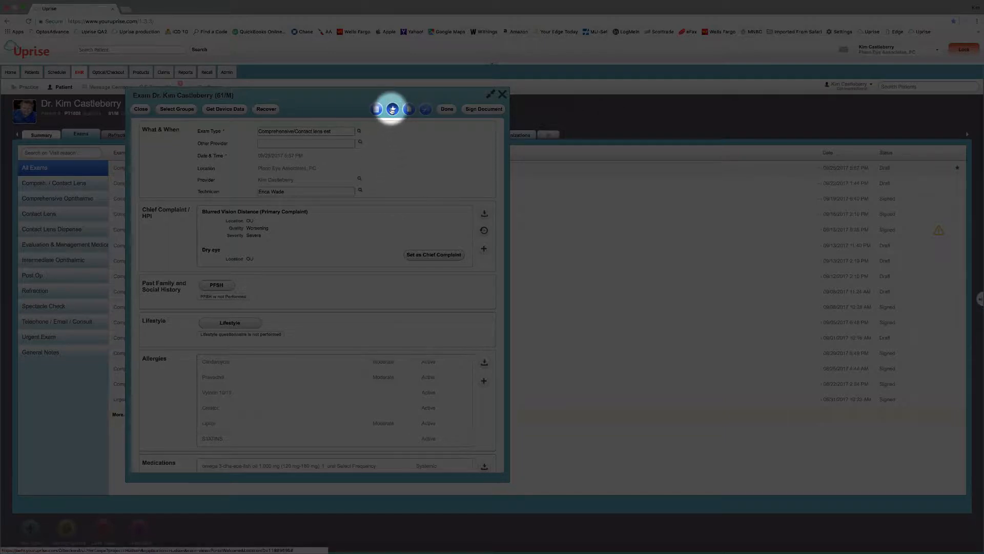
Step: Minimize the current exam and open the 01/30/2017 Comprehensive/Contact lens new exam from the Exams list
left_click(490, 94)
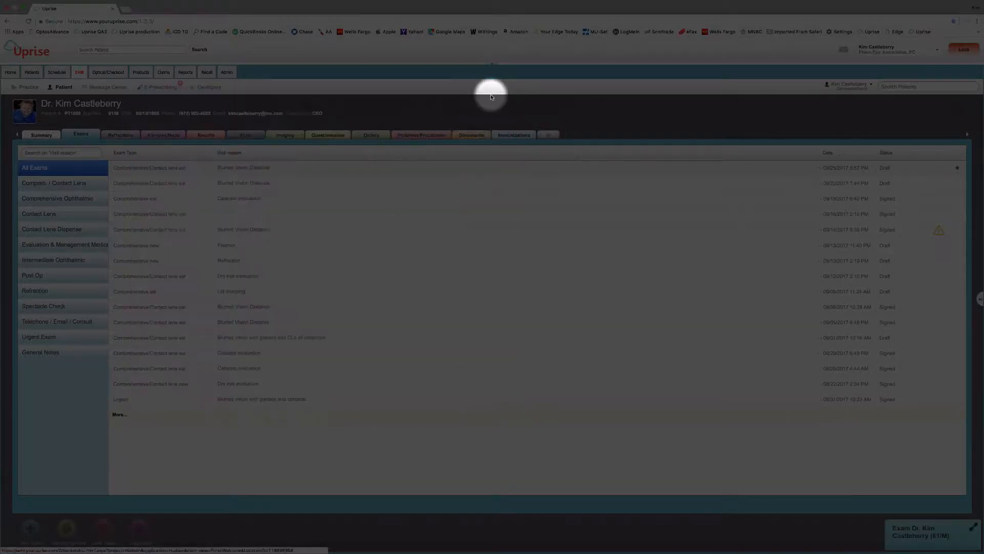
left_click(546, 135)
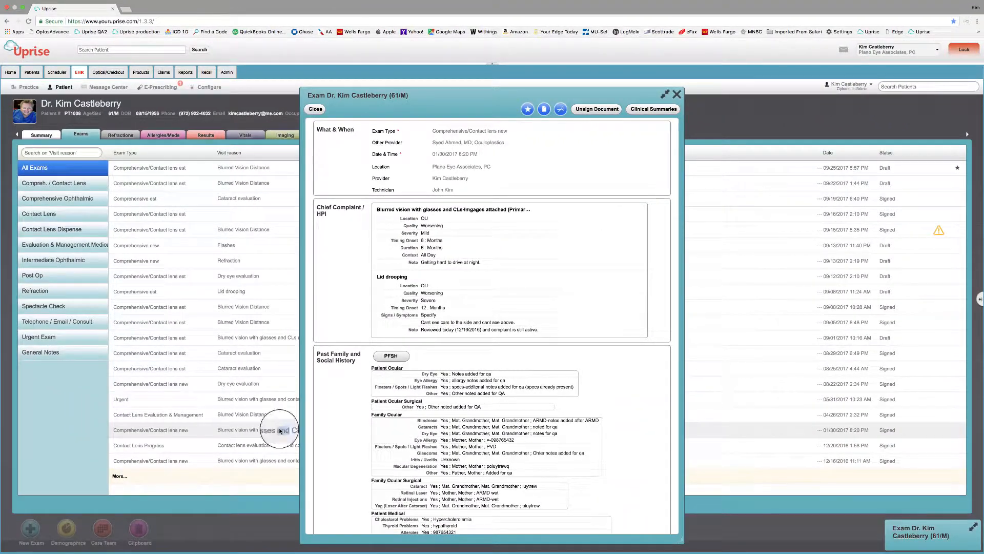
Step: Create a new Patient clipboard named with the patient's name, next to the QA note clipboard
left_click(139, 527)
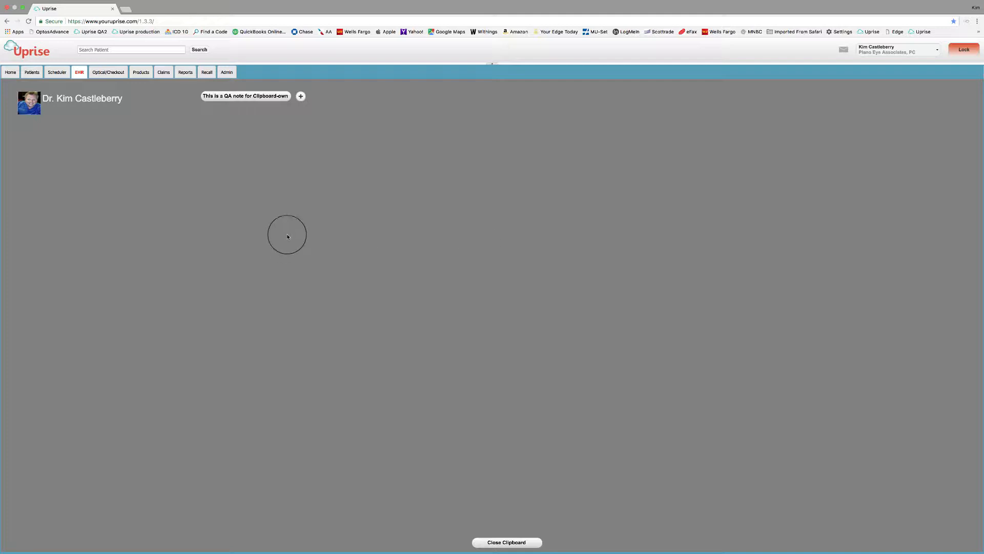
left_click(301, 97)
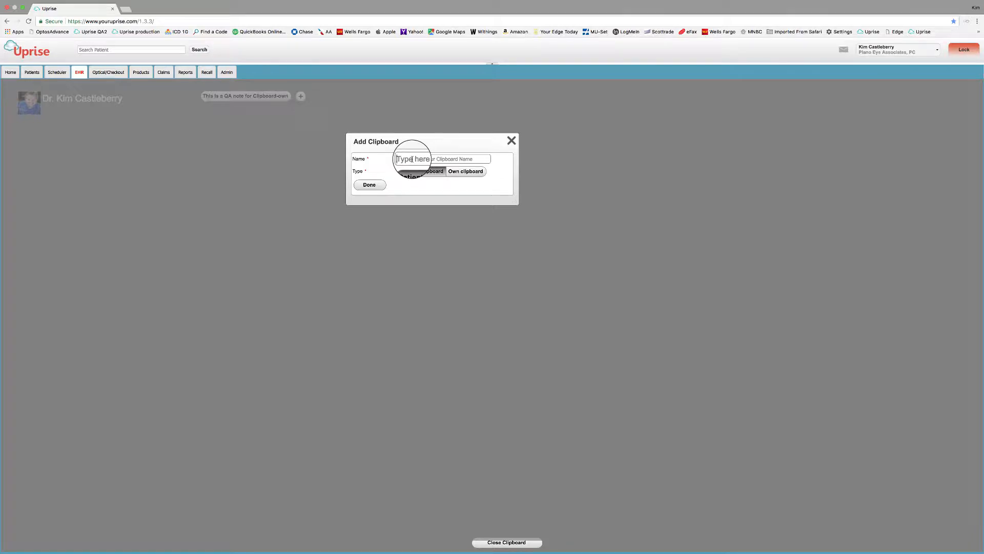
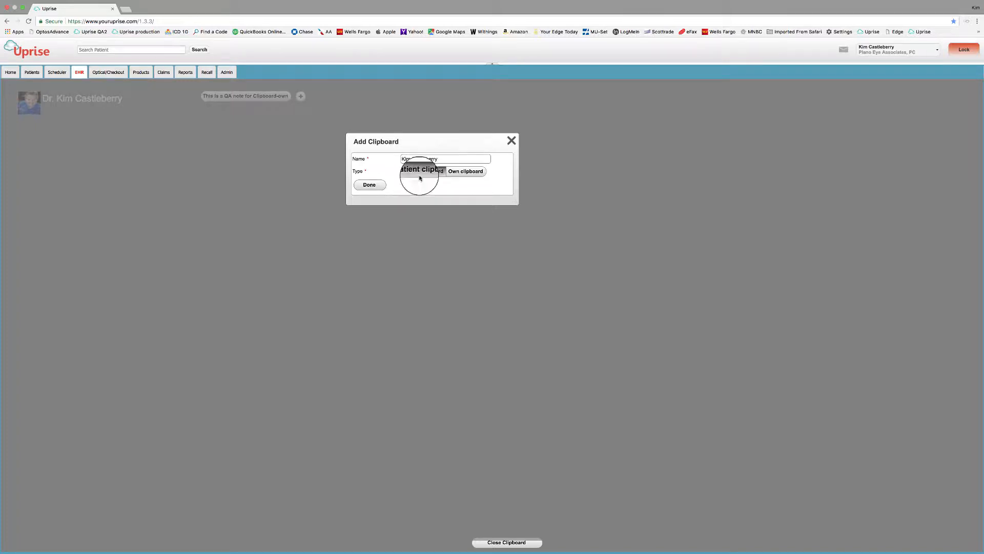
left_click(369, 185)
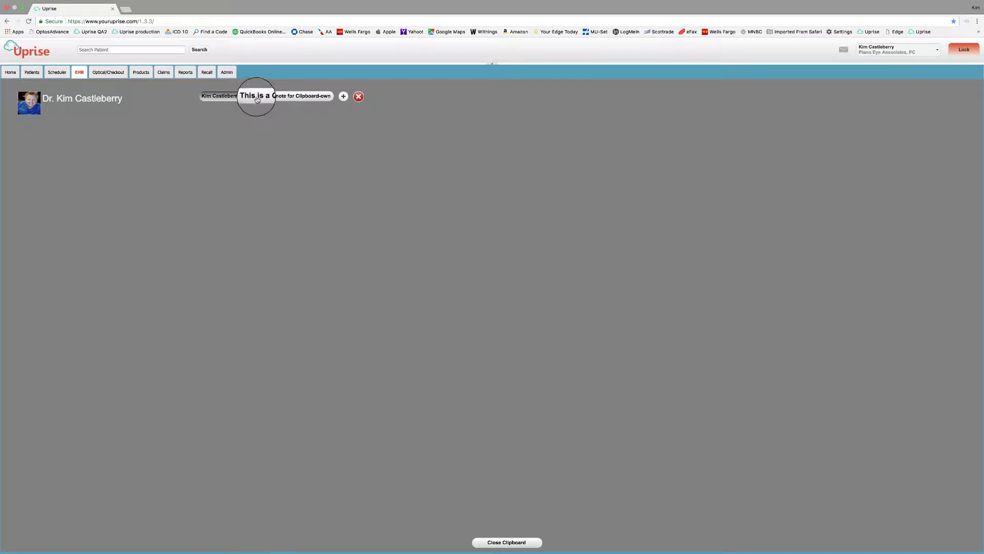
Step: Add an Own clipboard named Glaucoma, then close the clipboard to return to the exam
left_click(343, 96)
type("G")
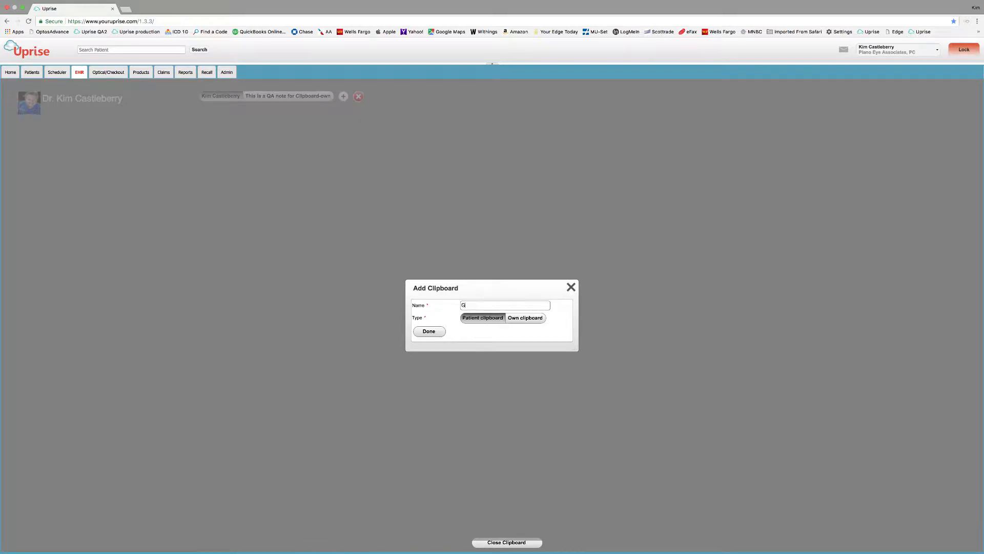
type("laucoma")
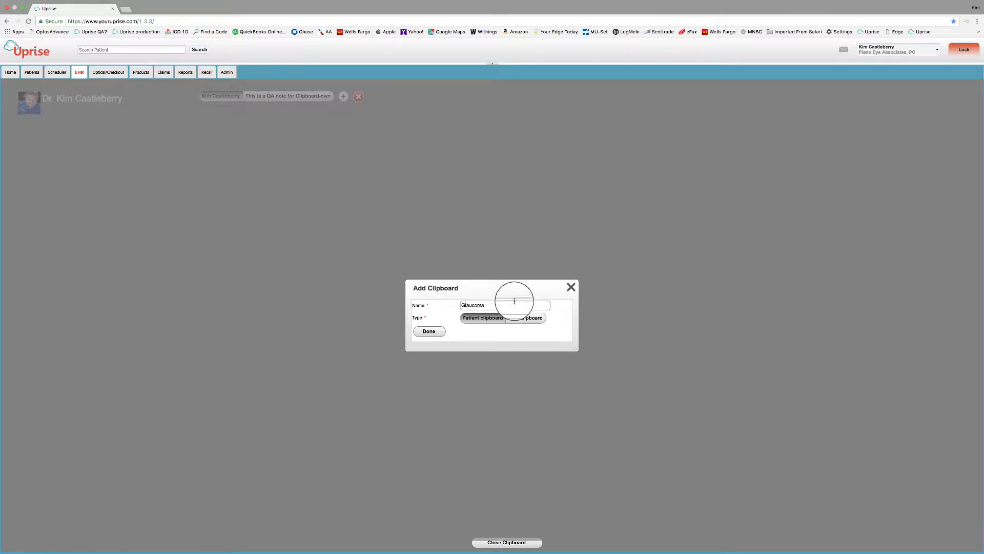
left_click(525, 318)
left_click(429, 332)
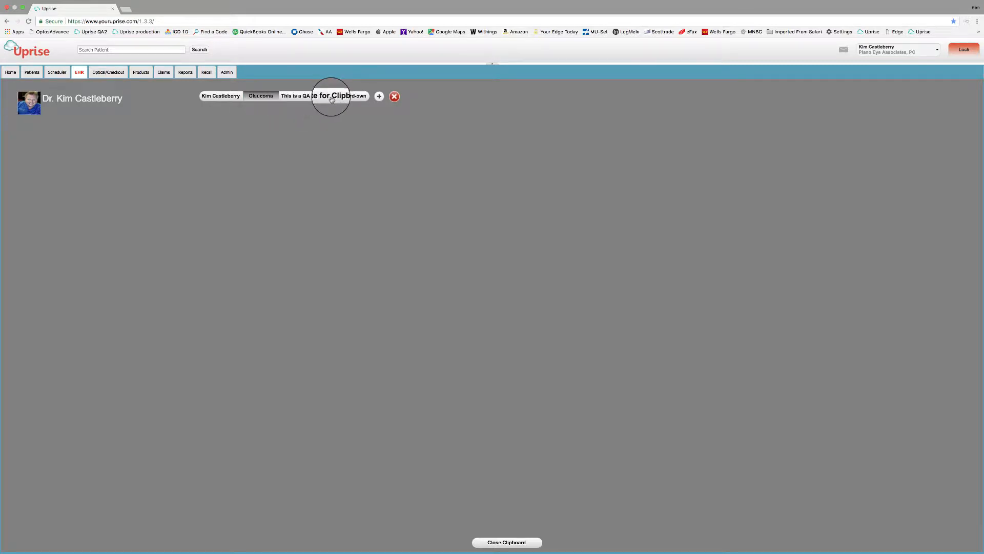
left_click(505, 543)
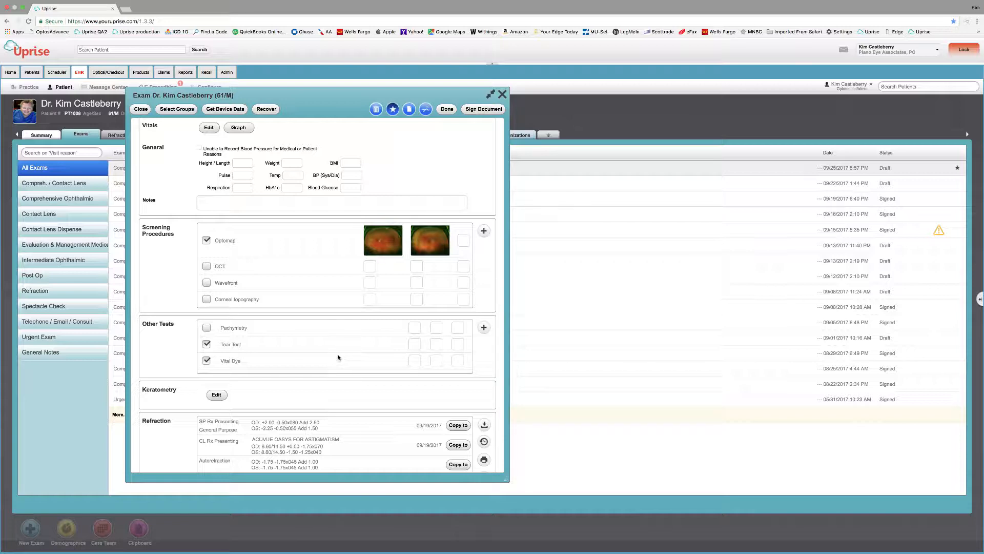
Step: Clip the Optomap screening procedure into the Glaucoma clipboard
left_click(230, 241)
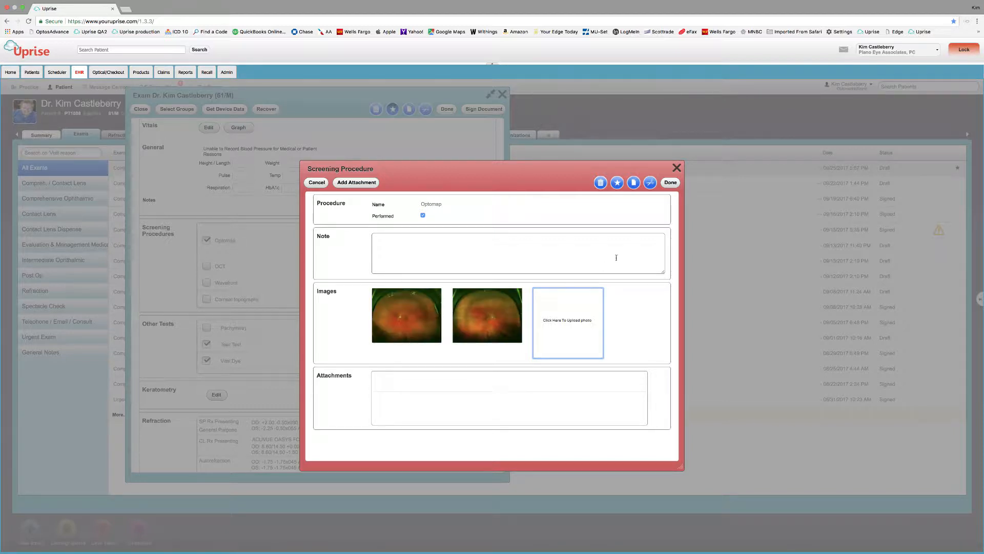
left_click(650, 182)
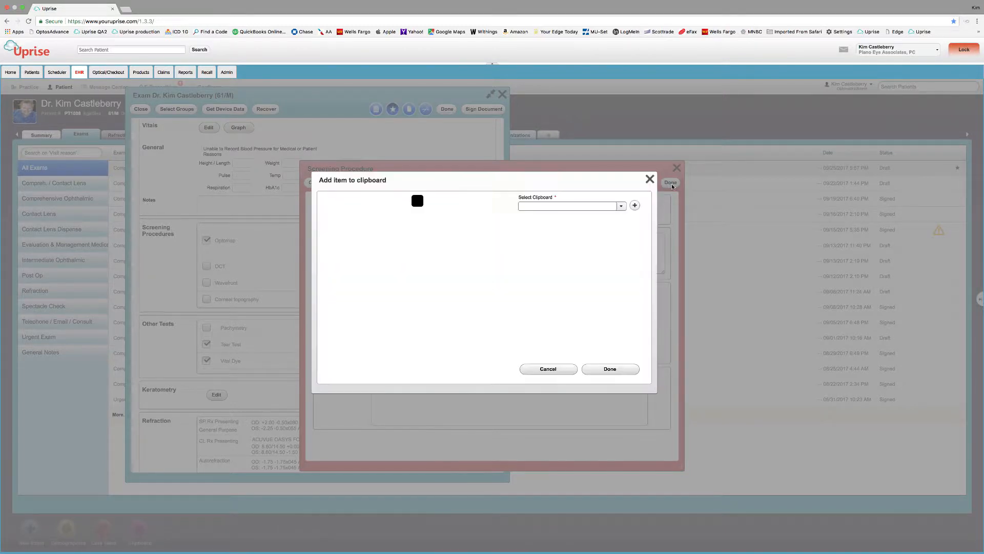
left_click(622, 206)
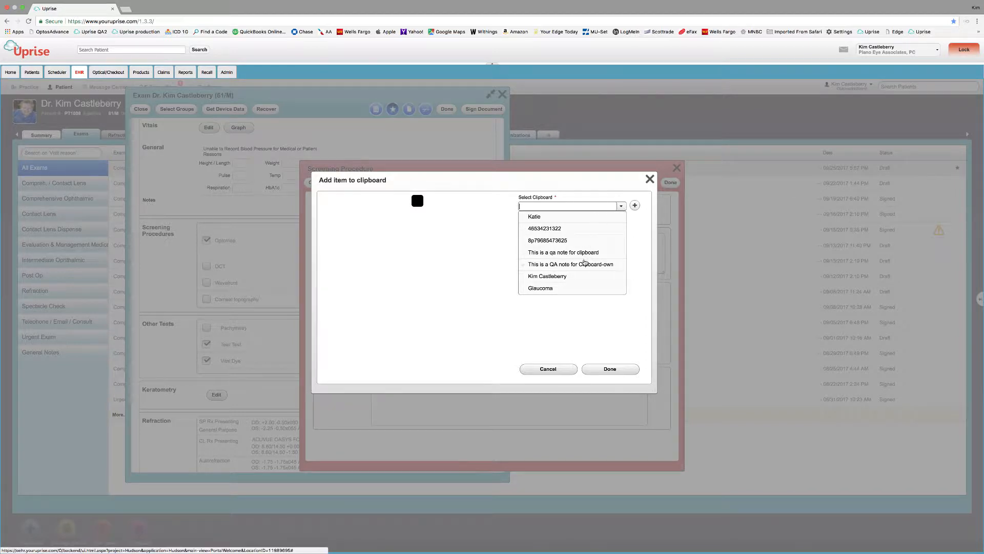
left_click(537, 289)
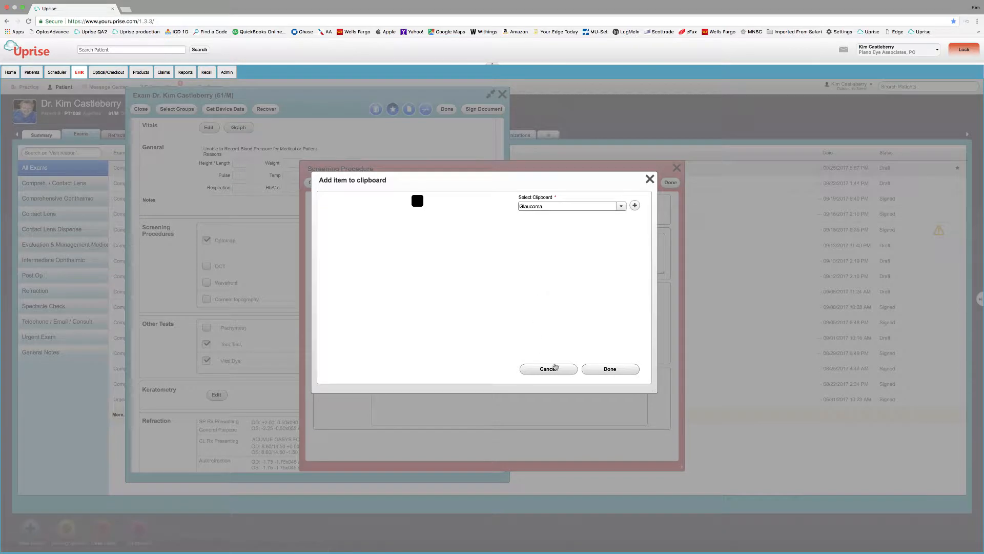
left_click(605, 371)
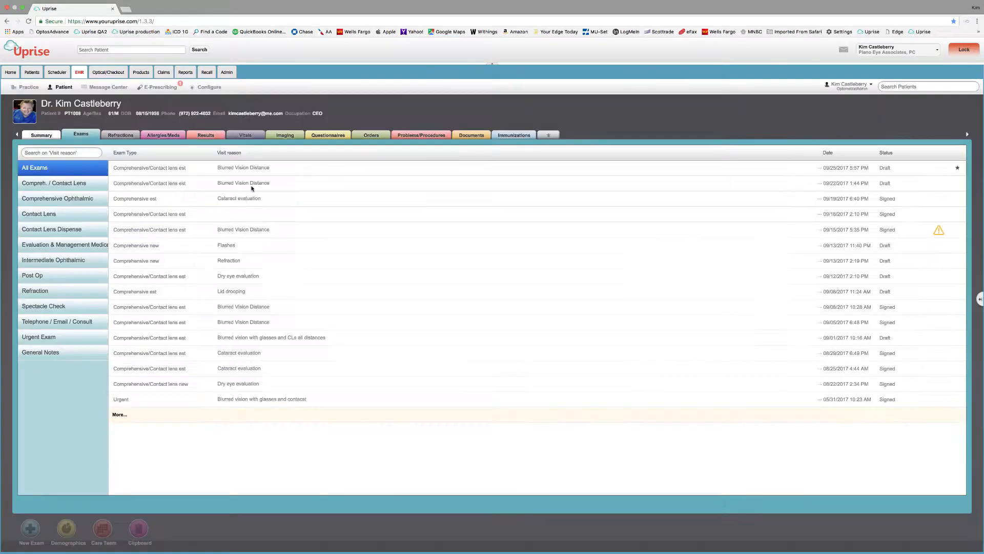
Step: Open the clipboard and view the Glaucoma clipboard's saved contents
left_click(143, 527)
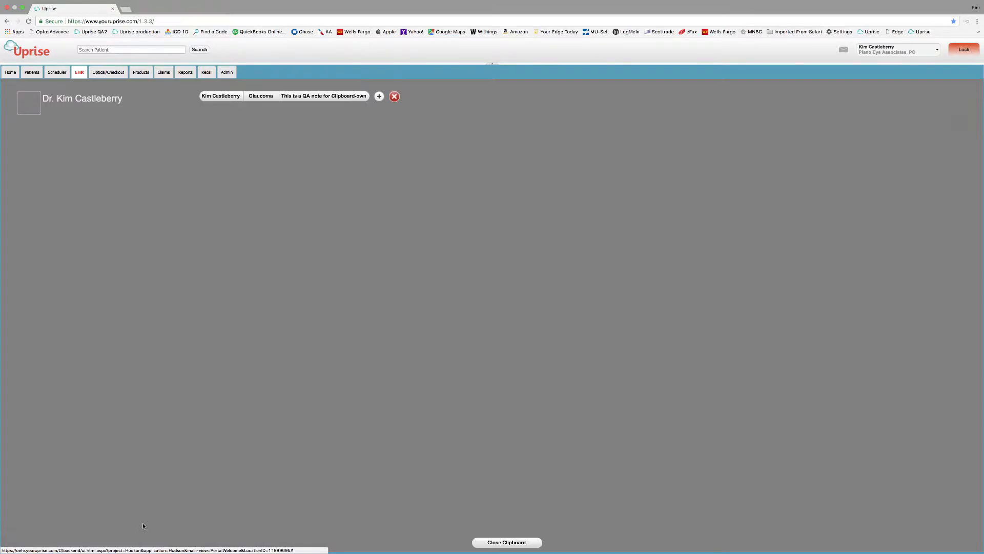
left_click(257, 100)
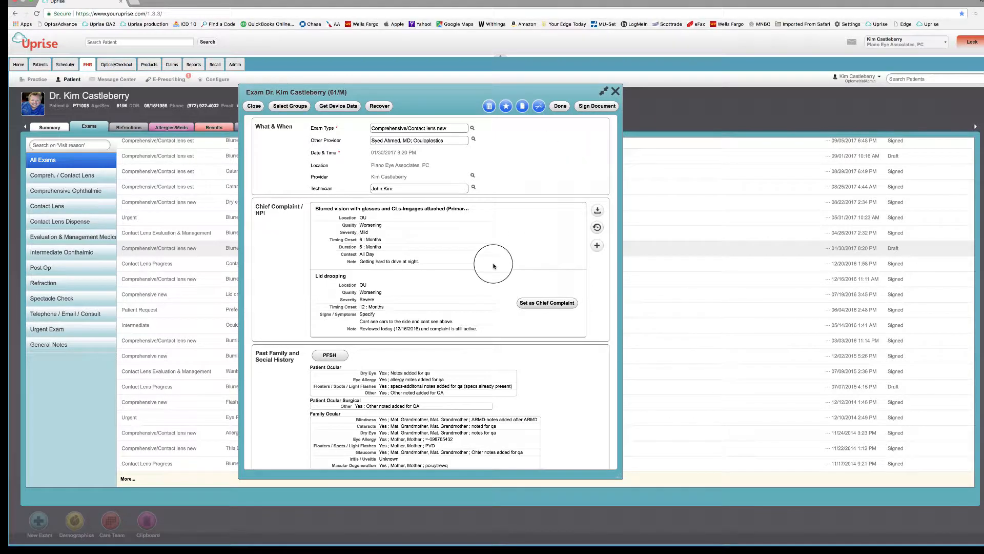
Step: Scroll the 01/30/2017 exam down to Coding/Workflow and back, then minimize it to a tab
scroll(494, 264, "down", 20)
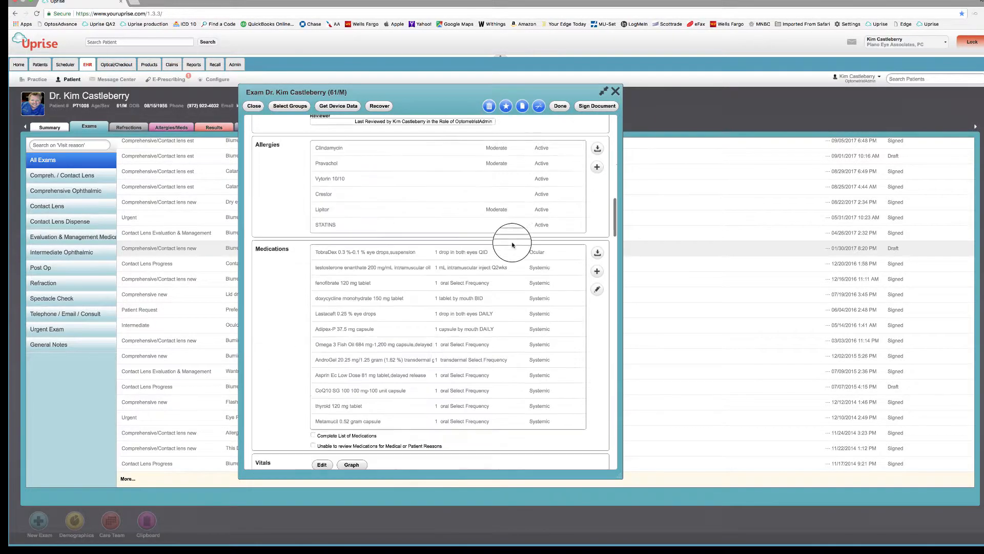
scroll(510, 246, "down", 15)
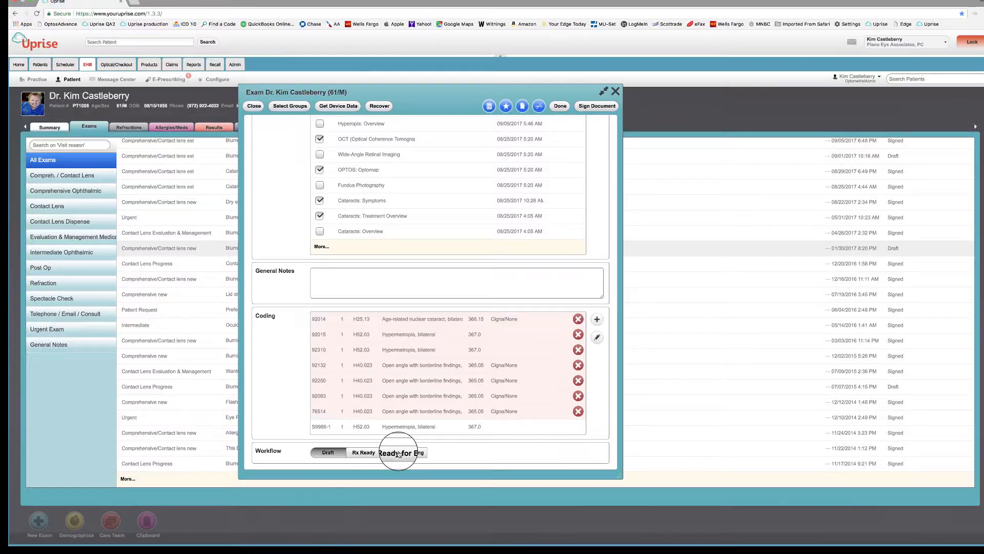
scroll(405, 384, "up", 20)
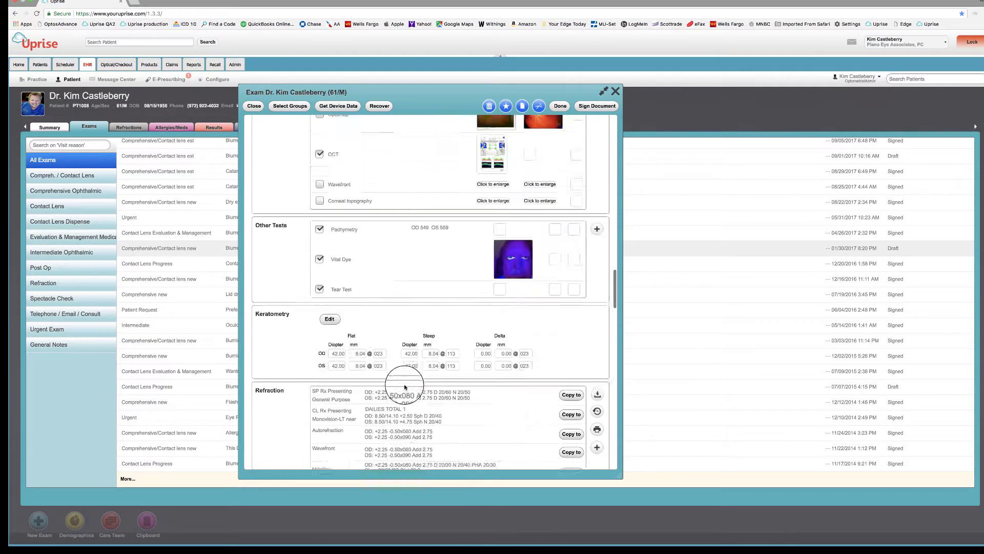
scroll(405, 387, "up", 20)
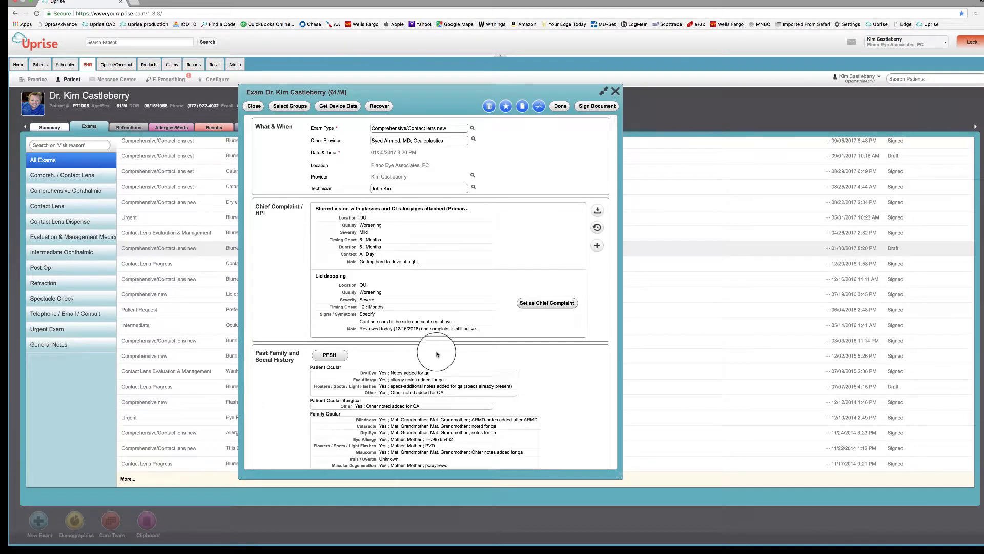
left_click(604, 91)
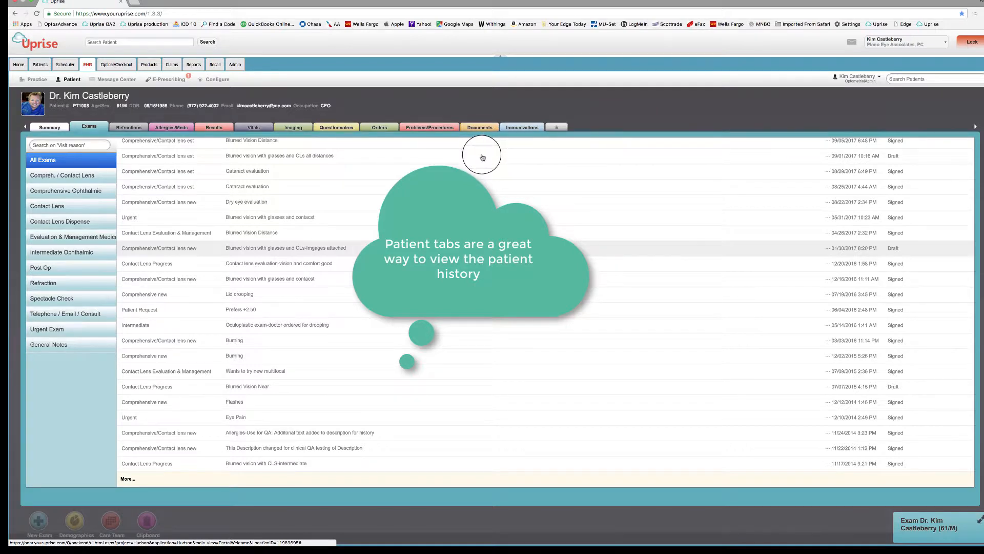
Step: Check the patient's problems and refraction history, then open the current exam for editing
left_click(432, 128)
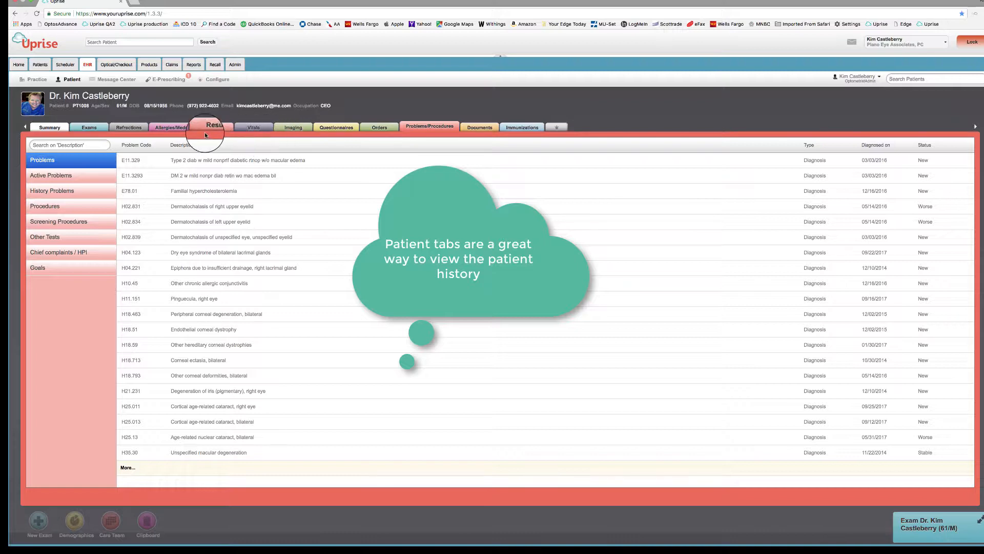
left_click(130, 131)
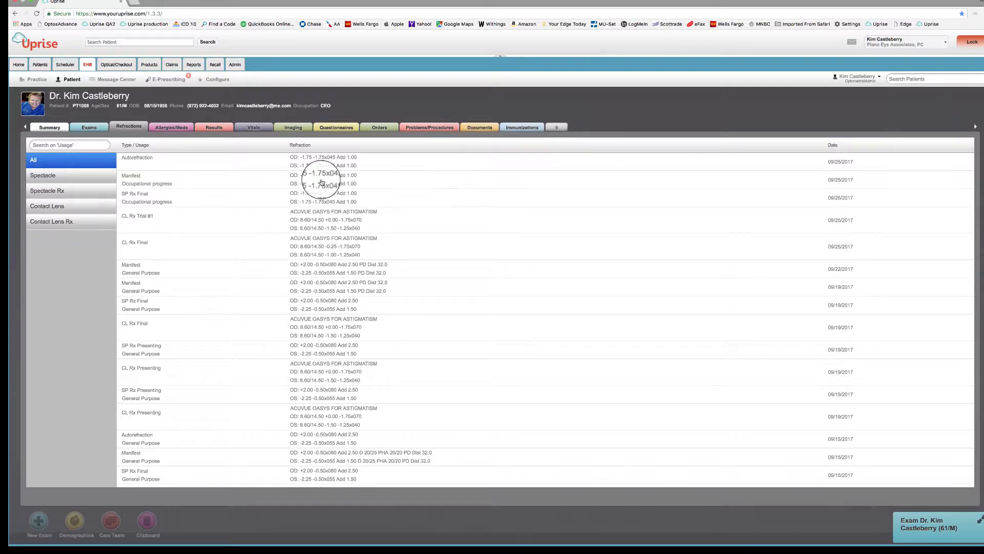
left_click(979, 520)
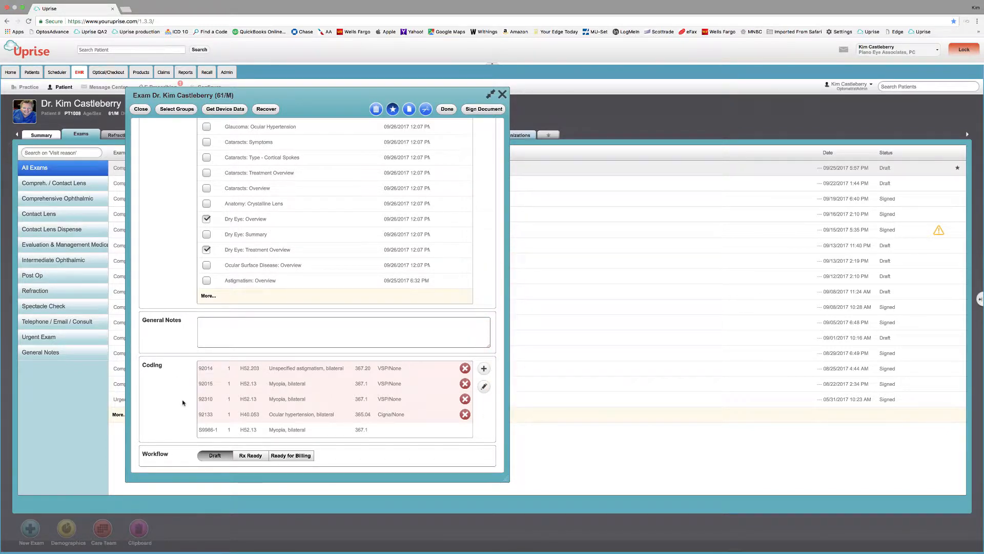
scroll(184, 398, "up", 5)
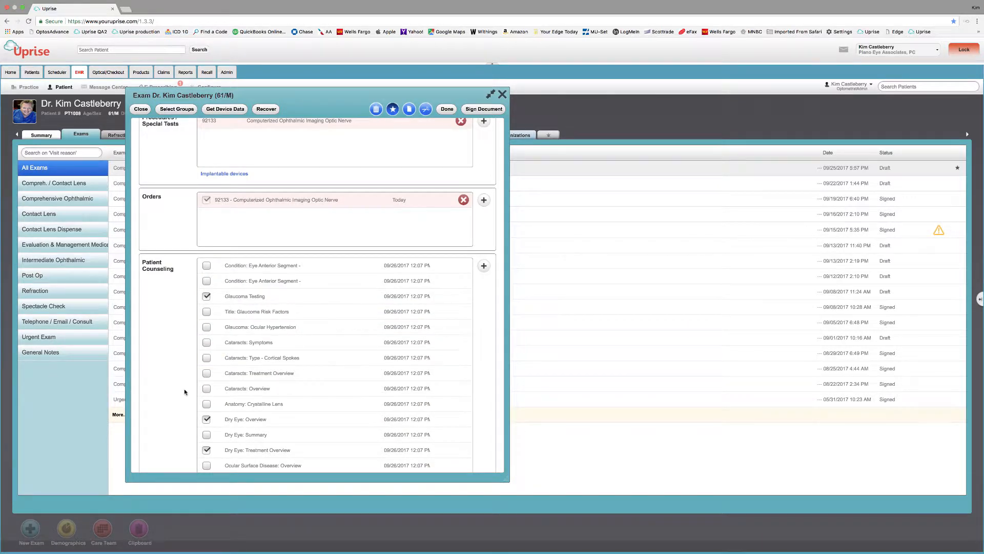
scroll(184, 395, "down", 5)
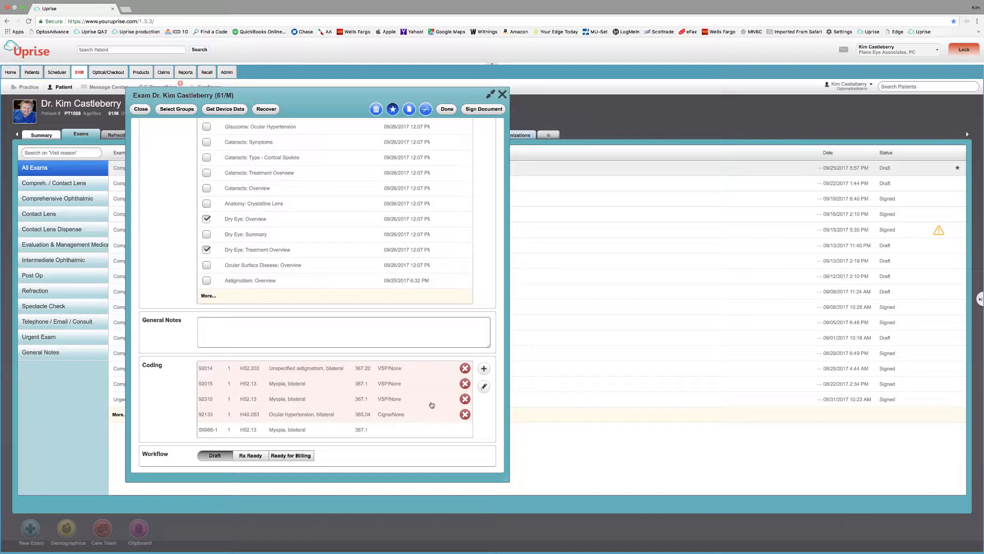
left_click(465, 369)
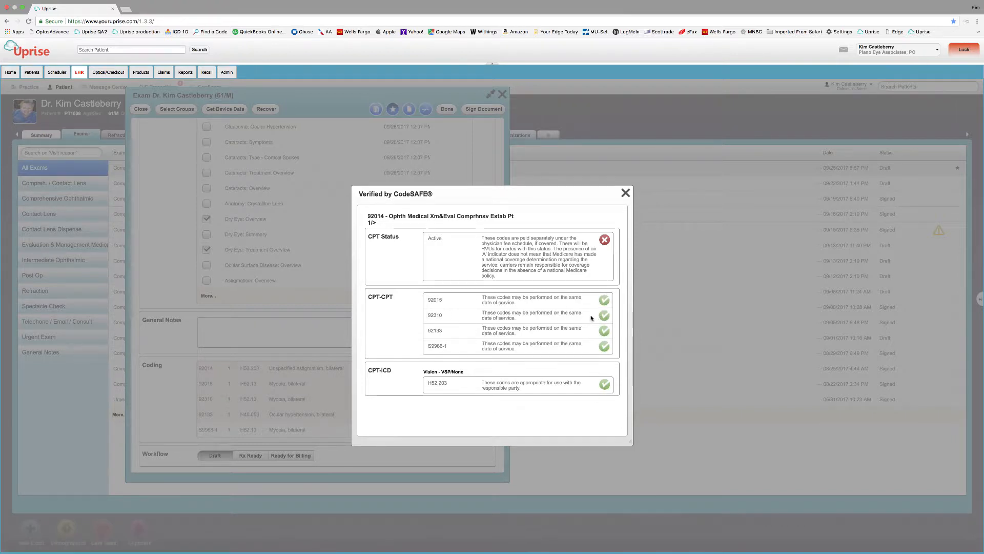
left_click(626, 193)
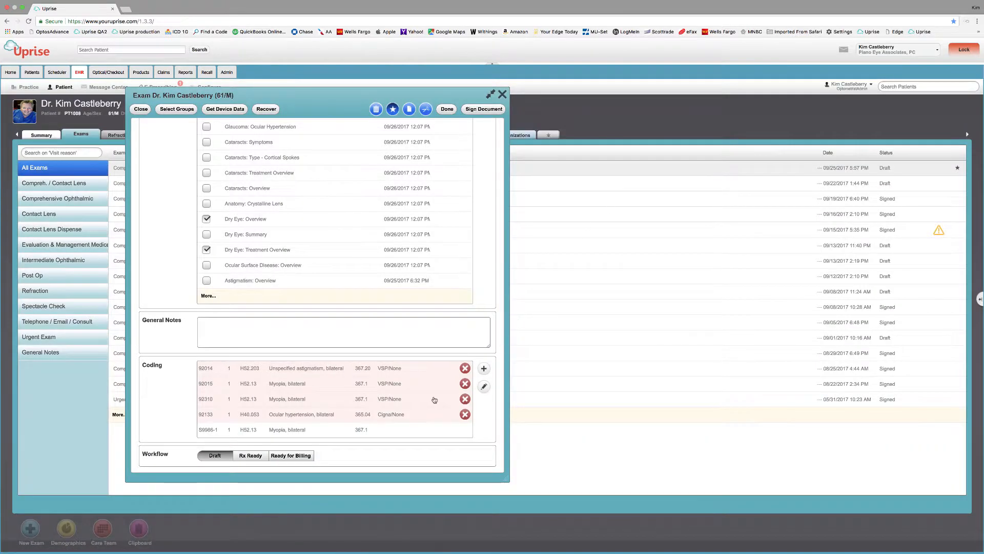
Step: Edit the coding rows for 92014, 92015, 92310, 92133 and S9986-1 and save them
left_click(485, 370)
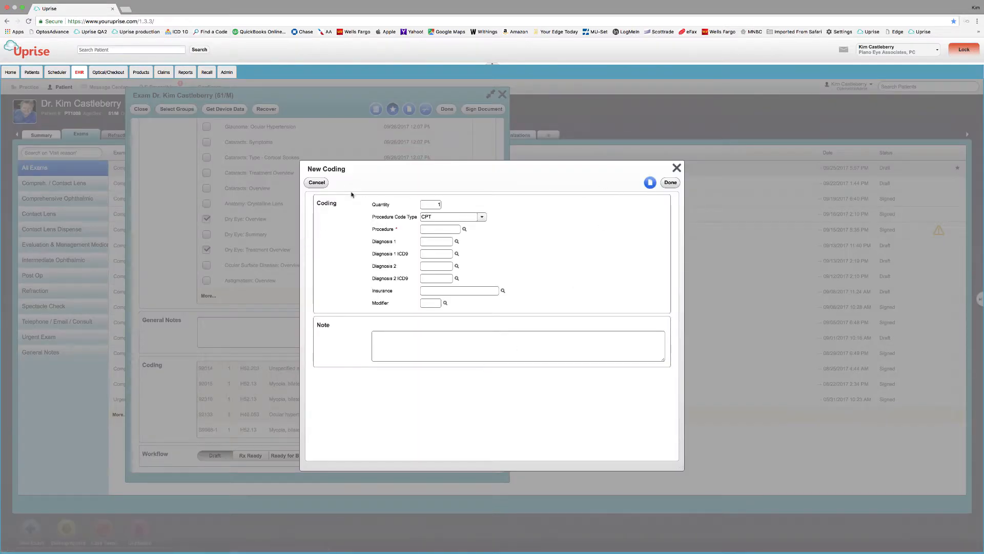
left_click(316, 183)
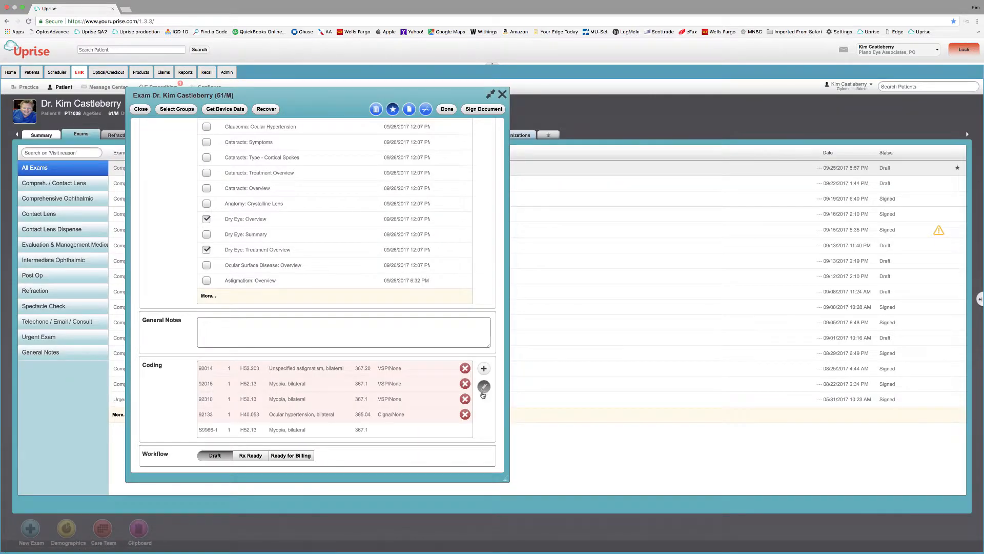
left_click(484, 387)
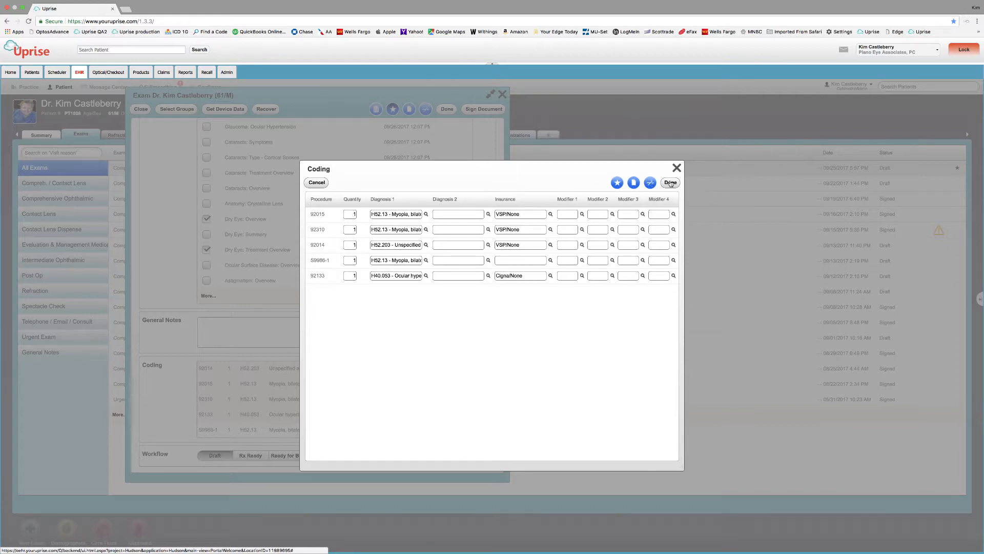
left_click(670, 183)
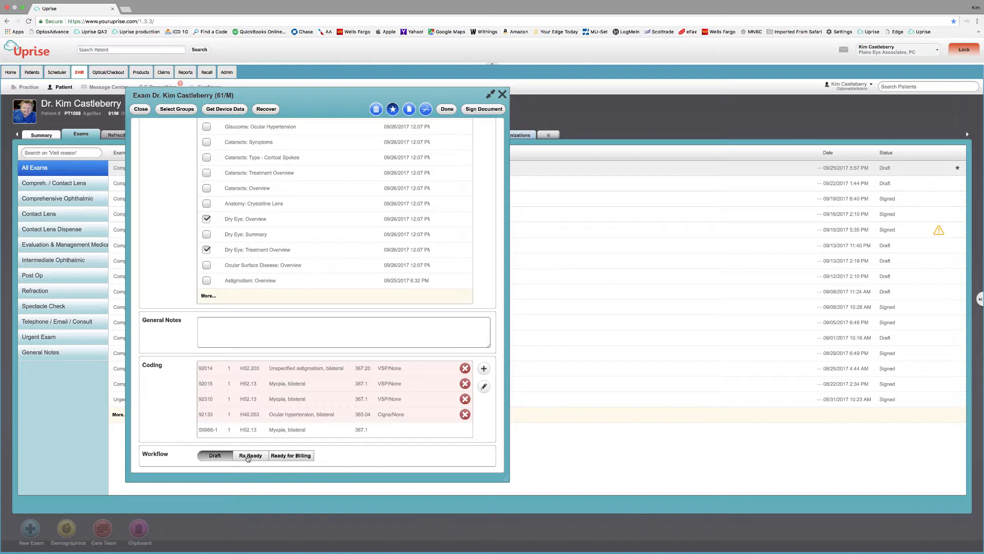
Step: Move the exam workflow from Draft past Rx Ready to Ready for Billing, then finish with Done
left_click(248, 457)
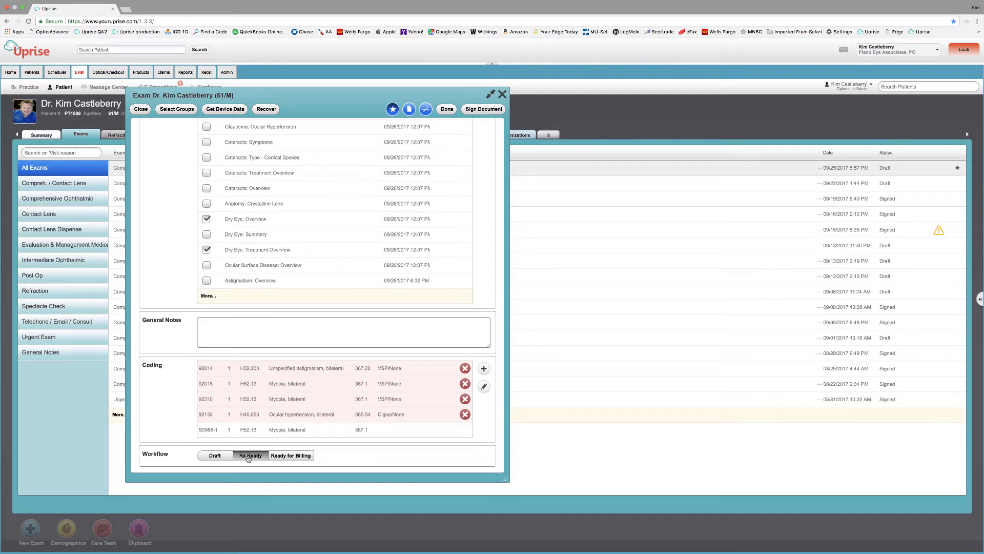
left_click(227, 457)
left_click(251, 457)
left_click(291, 456)
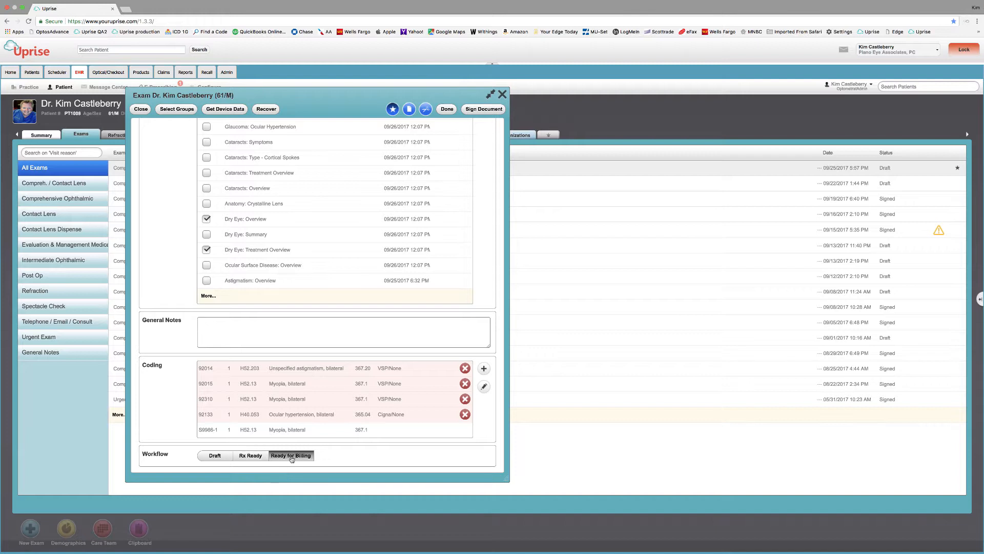
left_click(253, 456)
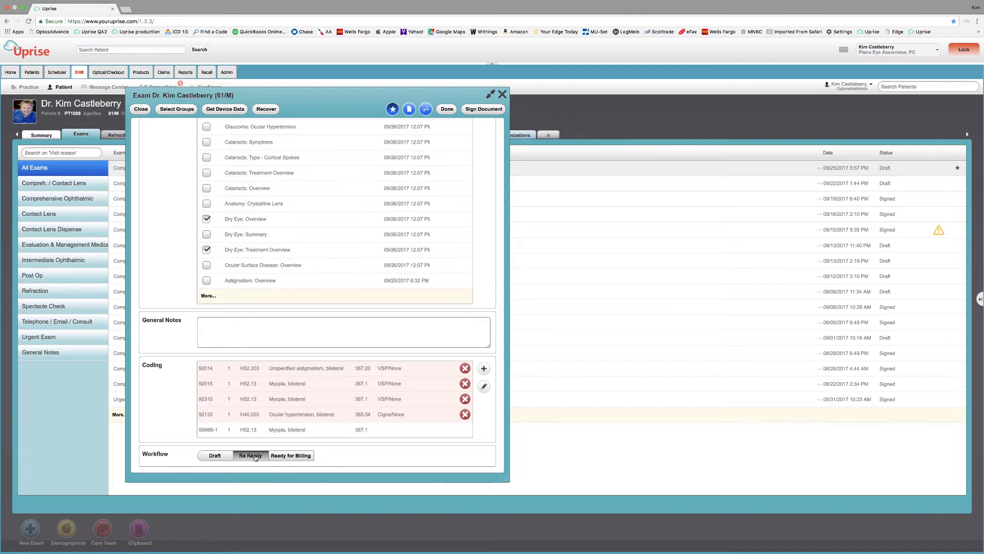
left_click(282, 456)
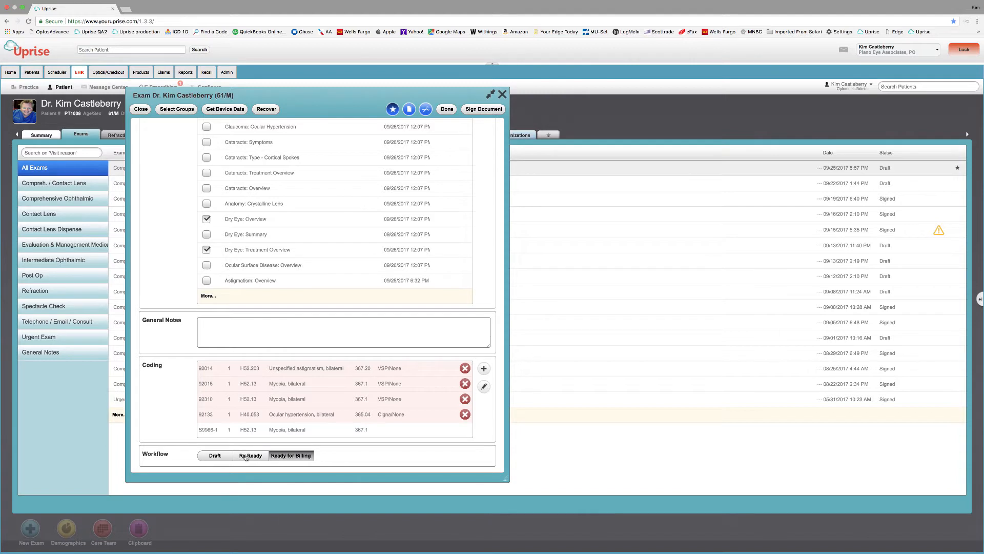
left_click(246, 457)
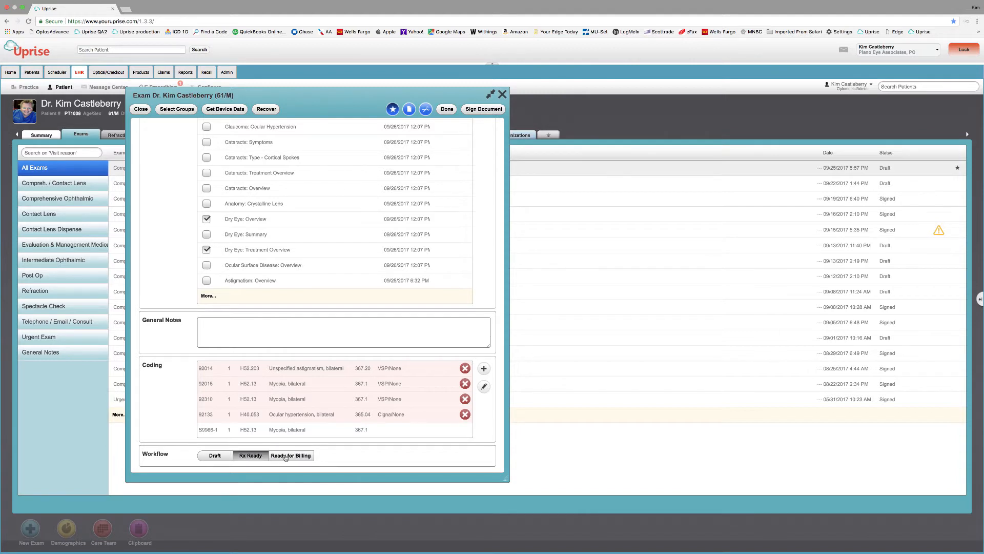
left_click(285, 457)
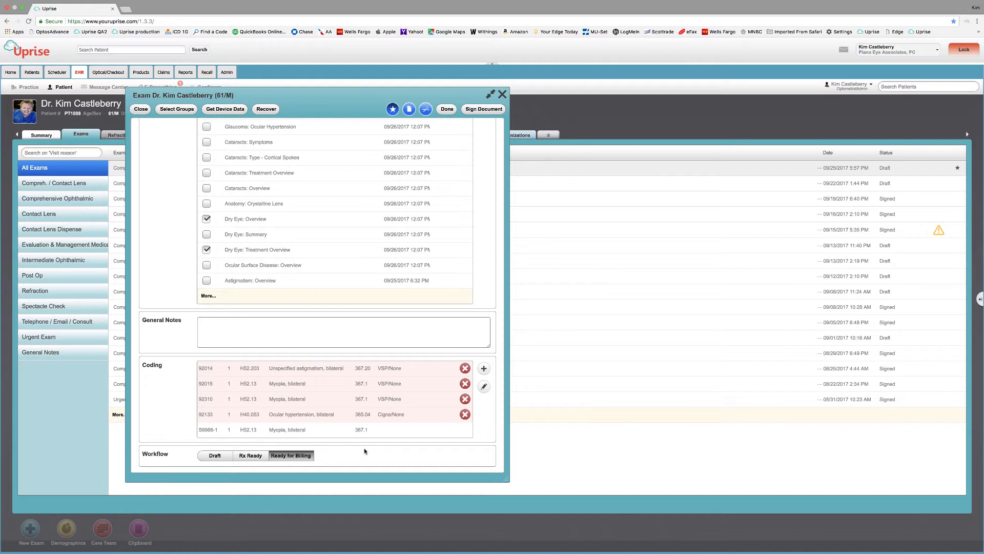
left_click(445, 110)
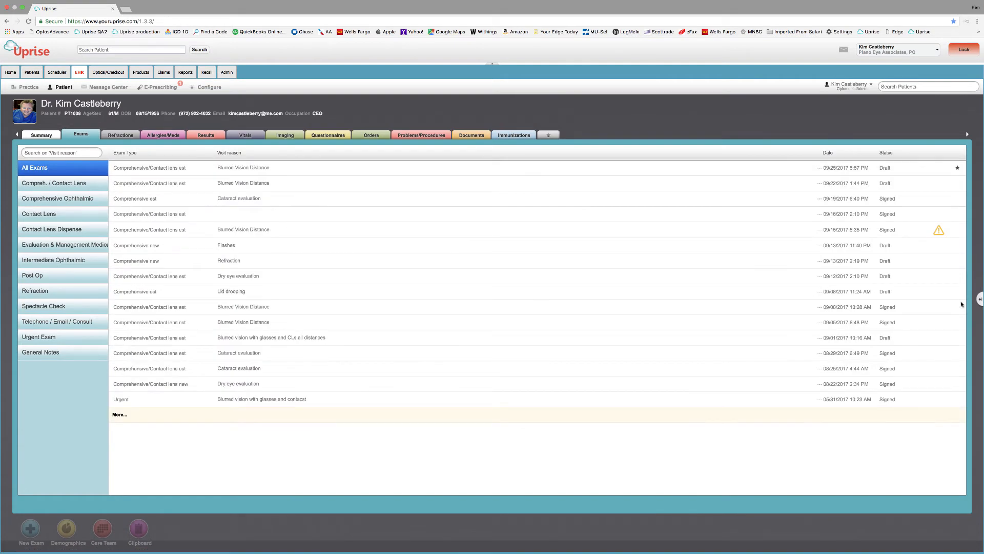
Step: Sign the 09/25/2017 exam from the unsigned-exams panel and complete Clinical Summaries
left_click(980, 300)
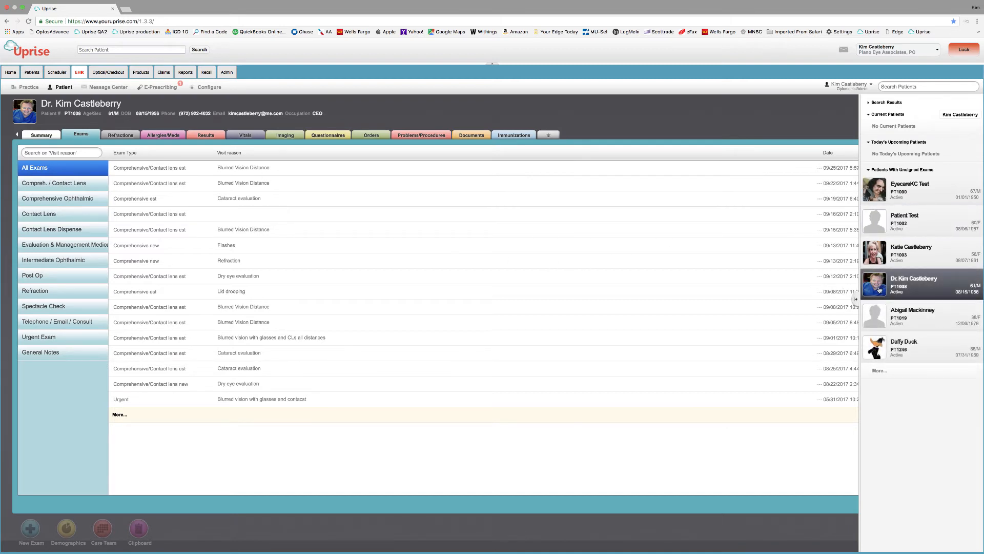
left_click(257, 168)
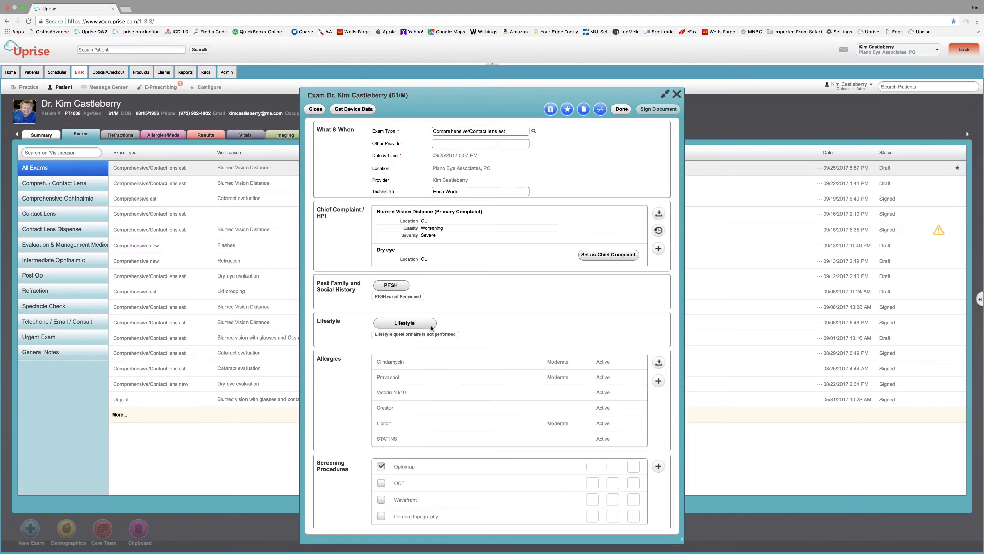
left_click(656, 109)
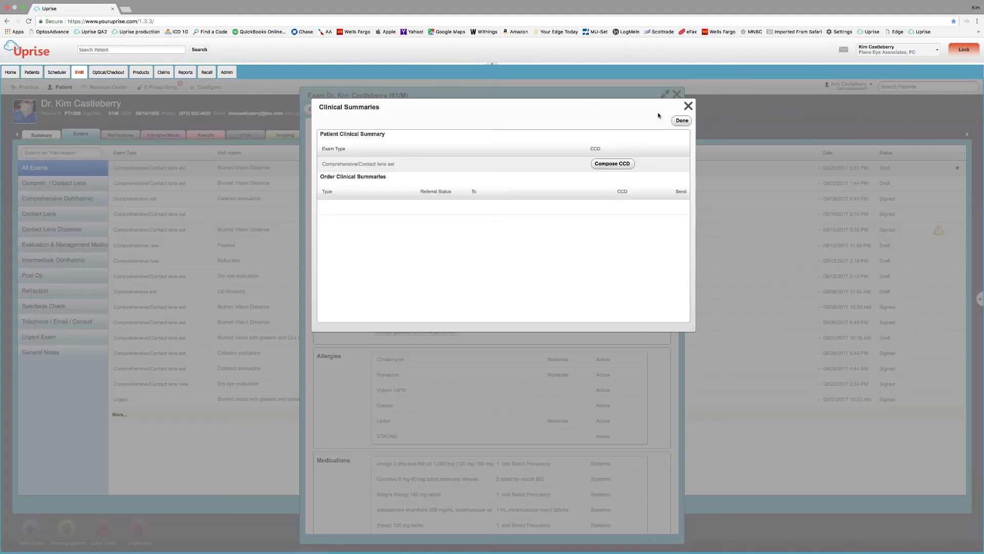
left_click(682, 121)
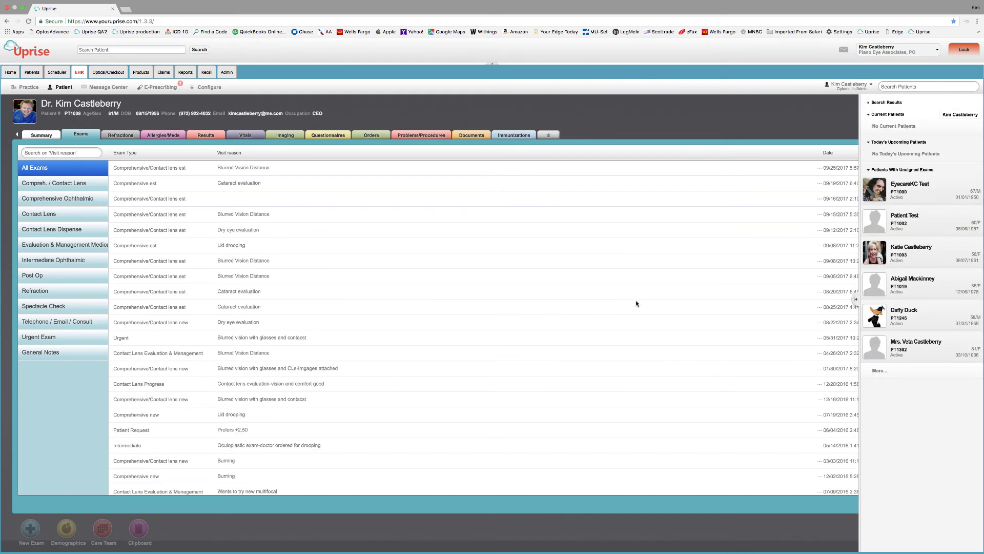